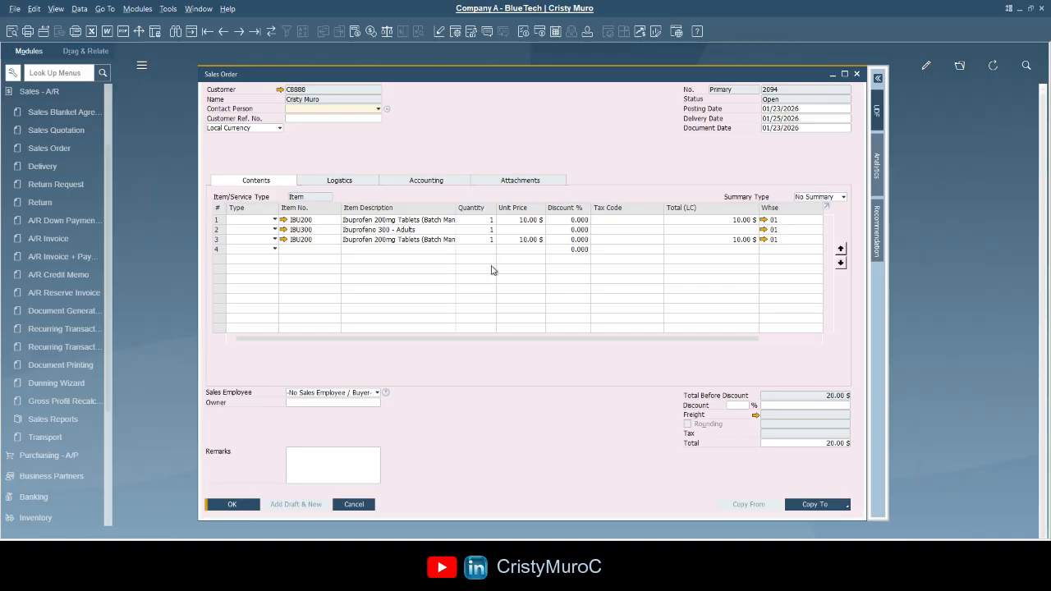
# Set the IBU300 line's quantity to 5 and unit price to 2, and update the sales order.
pyautogui.click(486, 230)
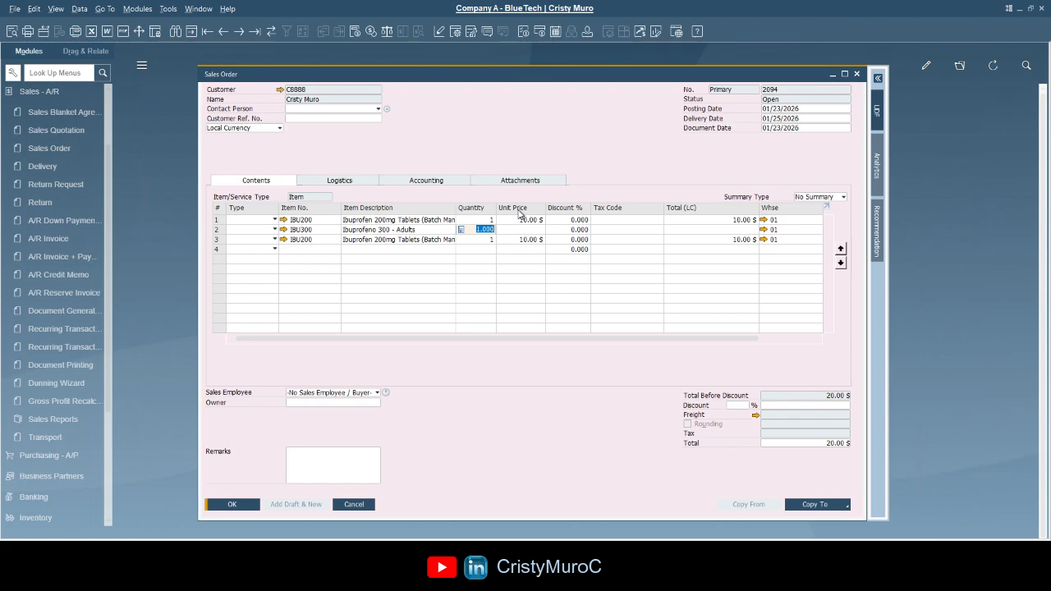
pyautogui.write('5')
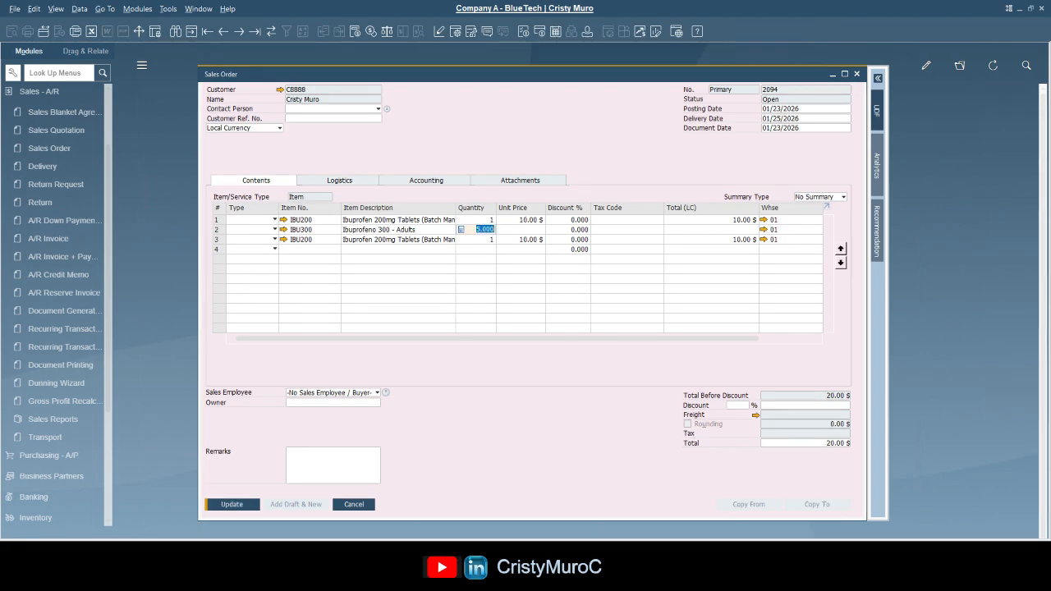
pyautogui.press('Tab')
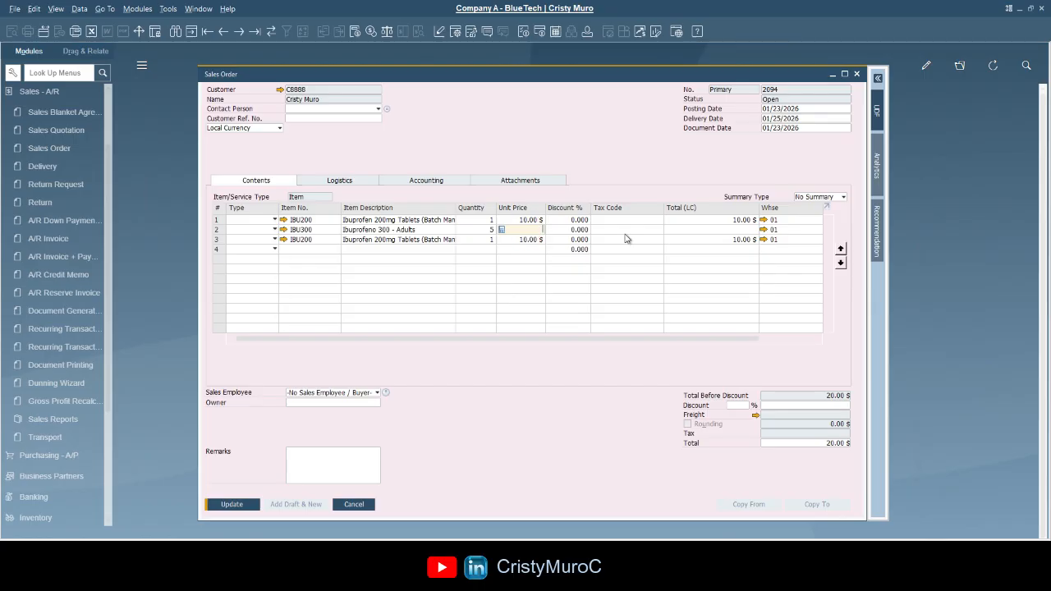
pyautogui.write('2')
pyautogui.press('Tab')
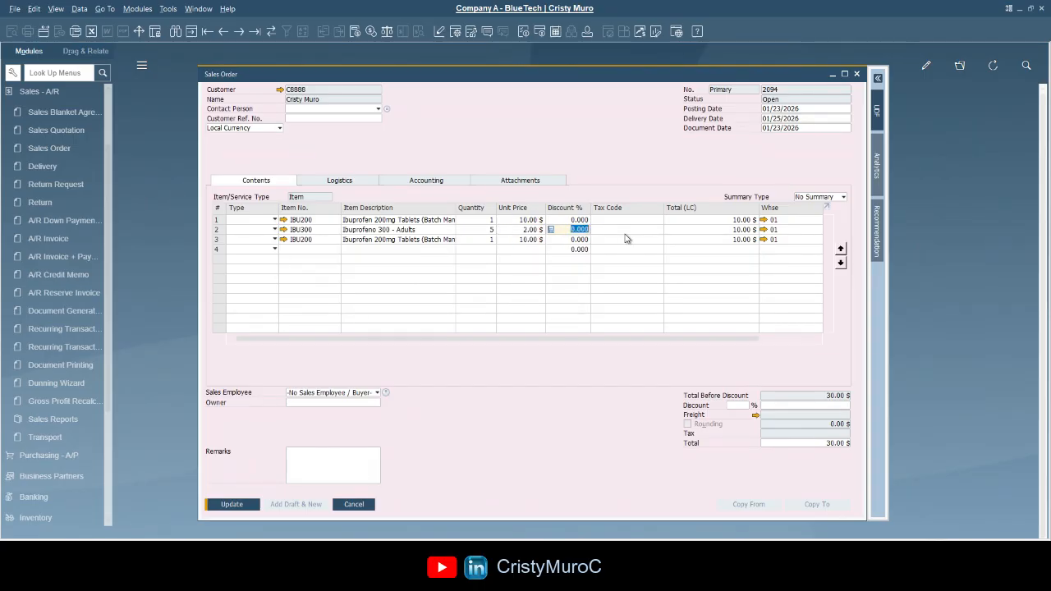
pyautogui.click(240, 505)
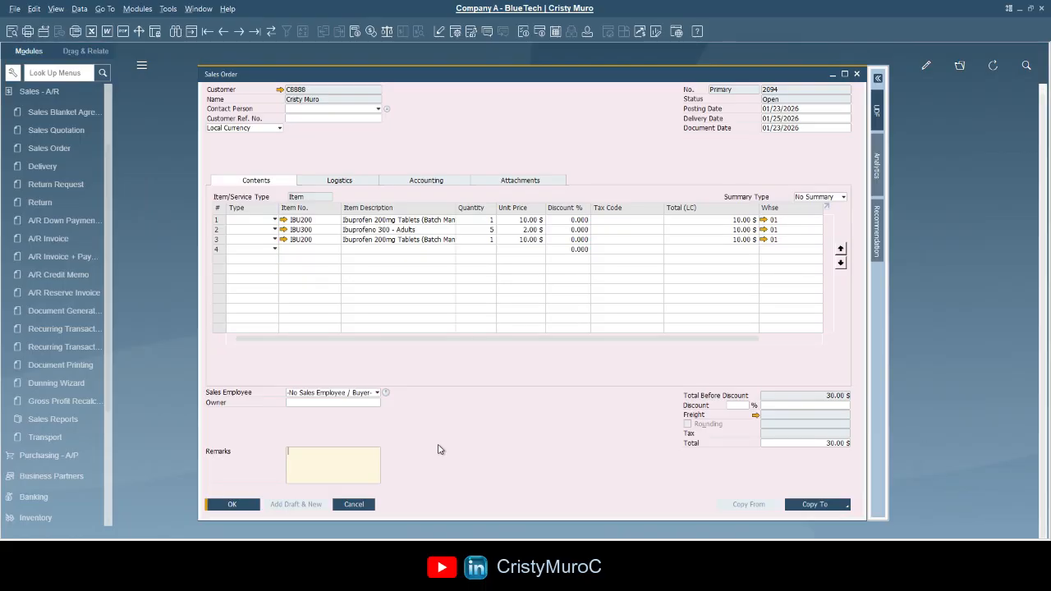
# Add item IBU200 on the sales order's first empty line.
pyautogui.click(301, 253)
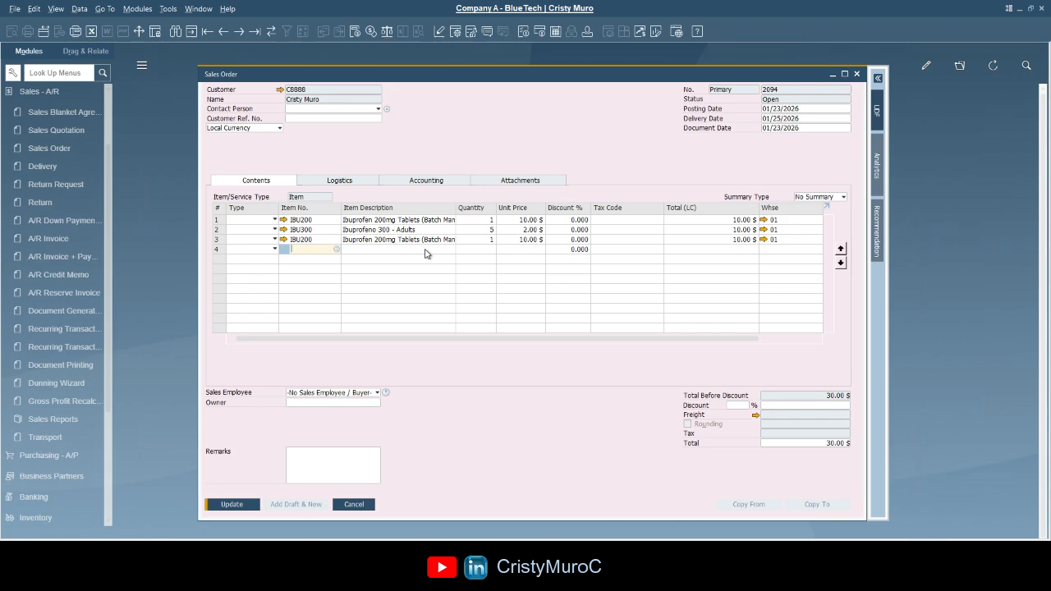
pyautogui.write('ibu200')
pyautogui.press('Tab')
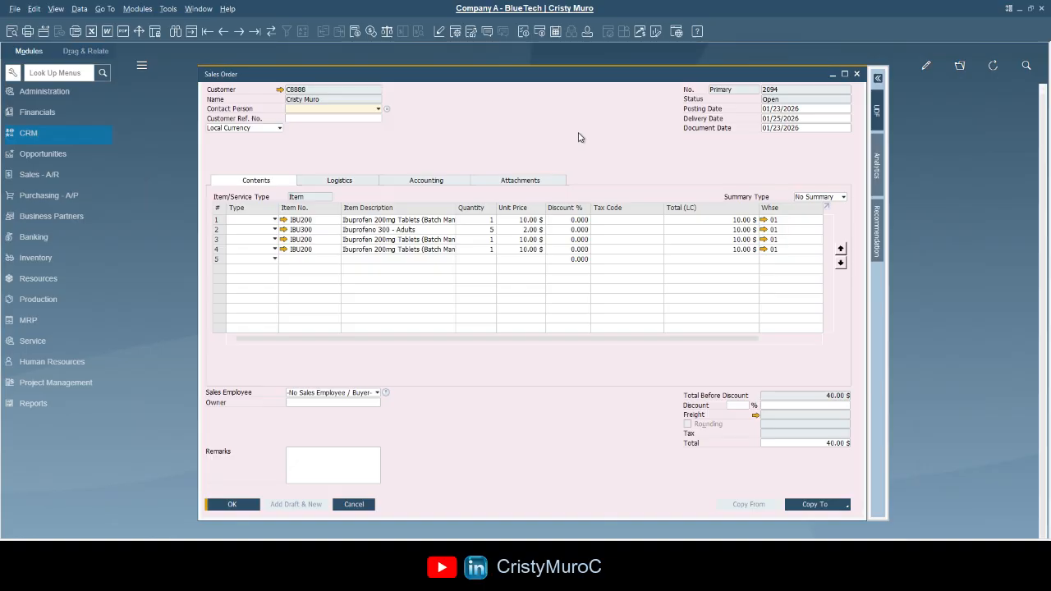
# Review the open order's remarks field and logistics details, and return to its item lines.
pyautogui.click(336, 474)
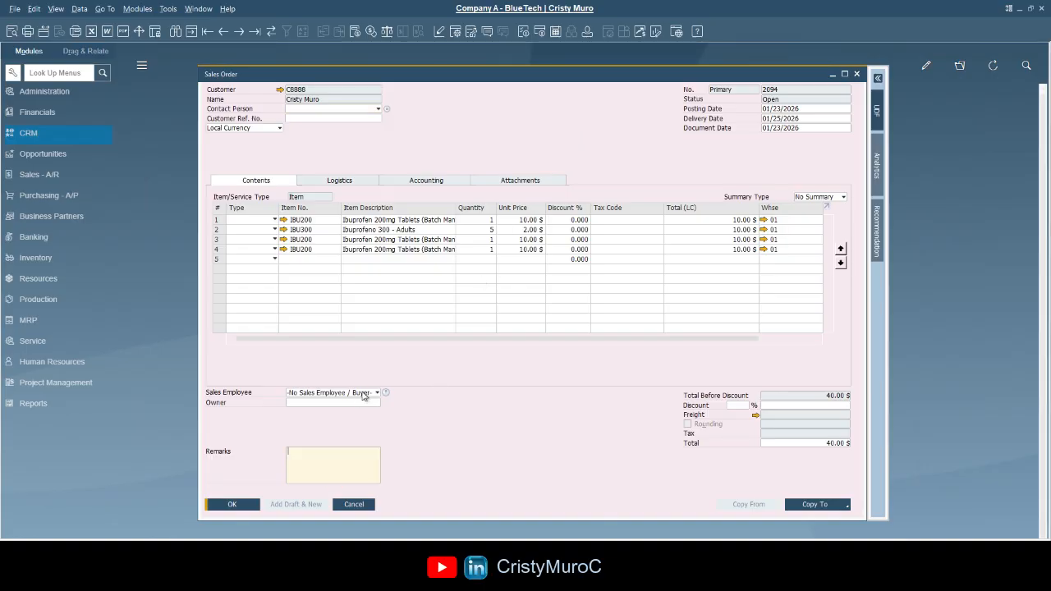
pyautogui.click(364, 181)
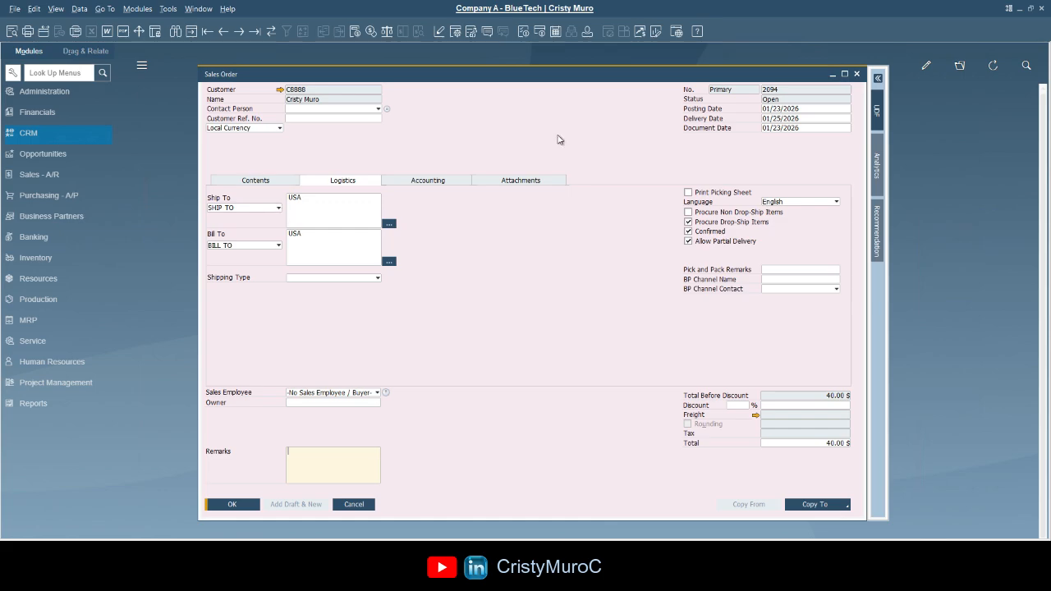
pyautogui.click(278, 182)
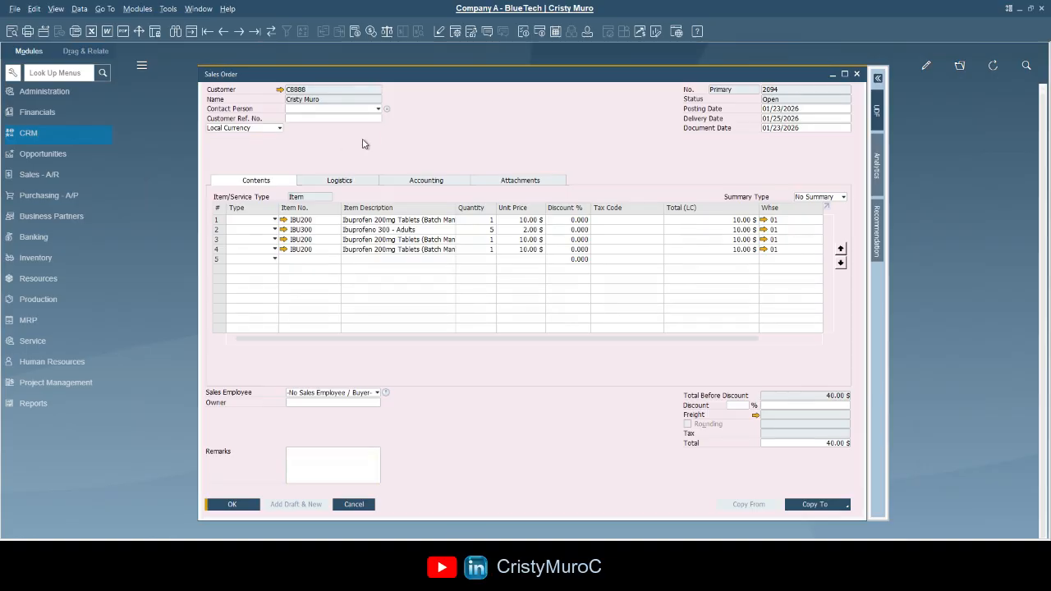
pyautogui.click(362, 140)
# Search for sales orders with status Closed and open the first one in the results.
pyautogui.click(176, 32)
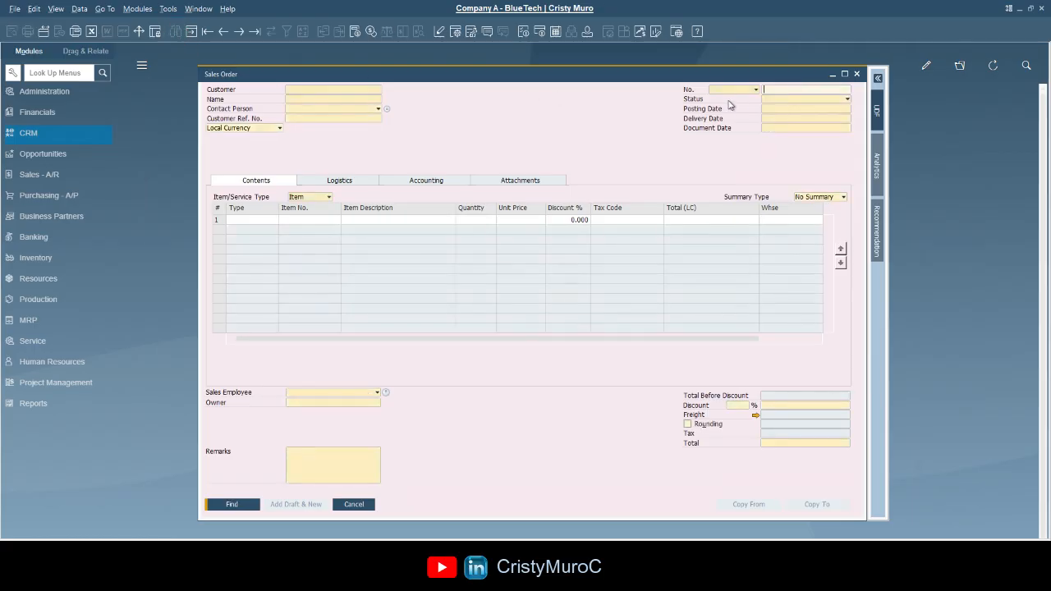
pyautogui.click(819, 100)
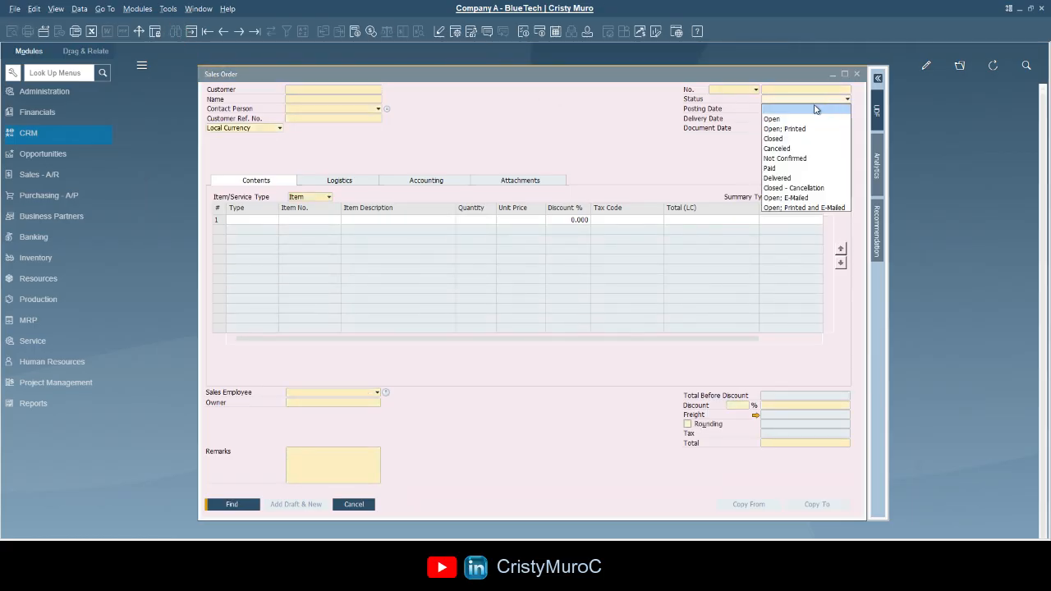
pyautogui.click(780, 138)
pyautogui.click(232, 503)
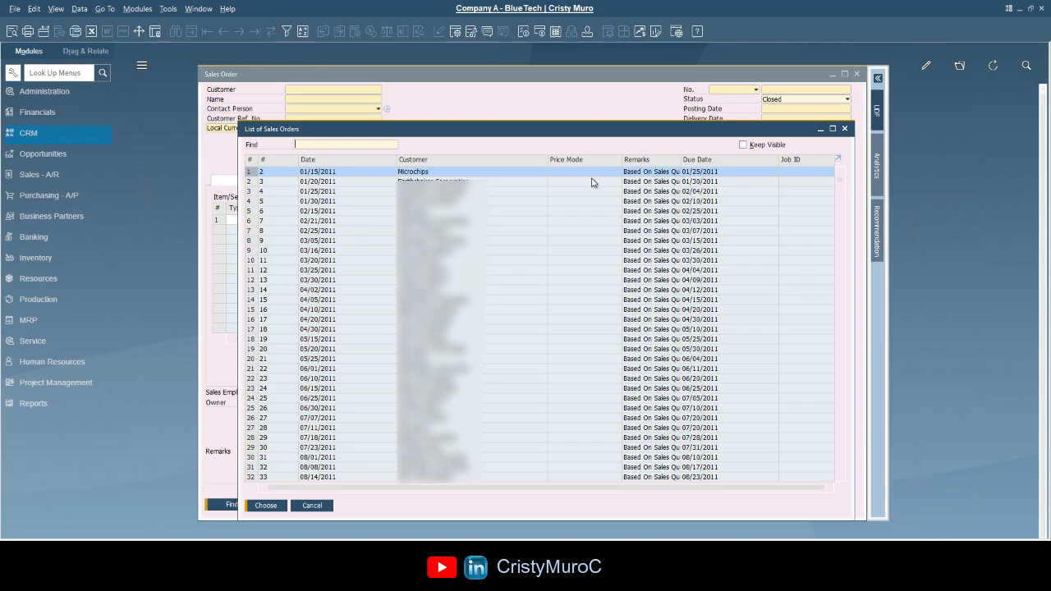
pyautogui.click(267, 505)
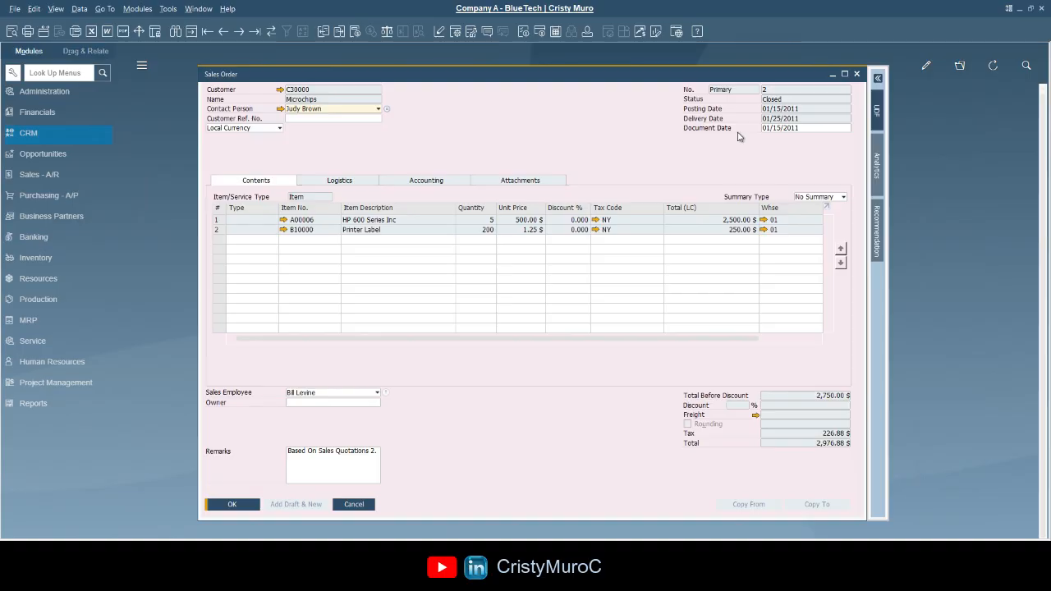
# Examine which item, remarks, customer reference, logistics and accounting fields are editable in the closed order, and close it.
pyautogui.click(473, 241)
pyautogui.click(347, 470)
pyautogui.click(289, 118)
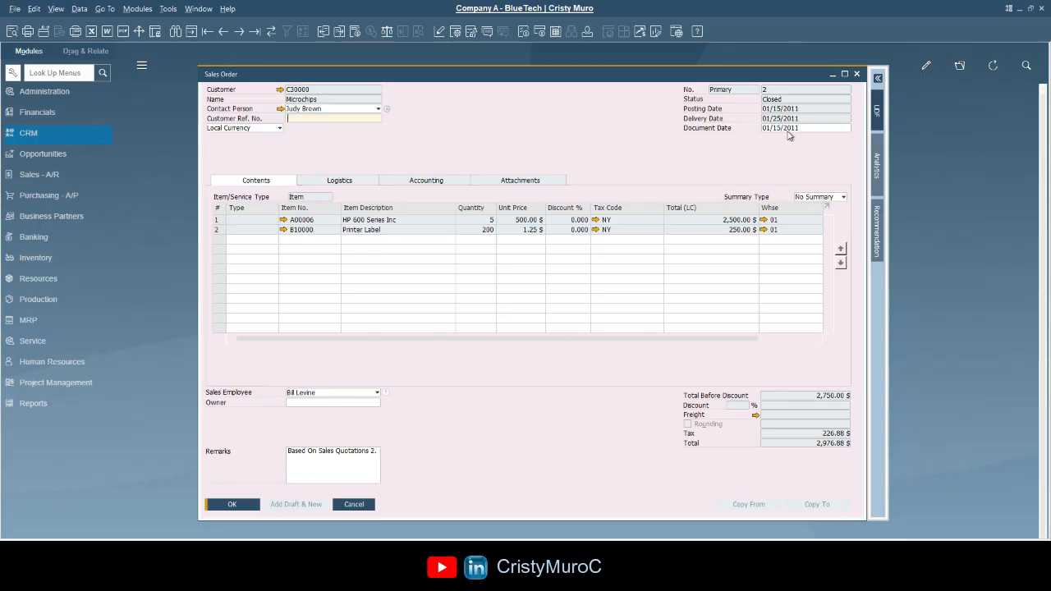
pyautogui.click(347, 180)
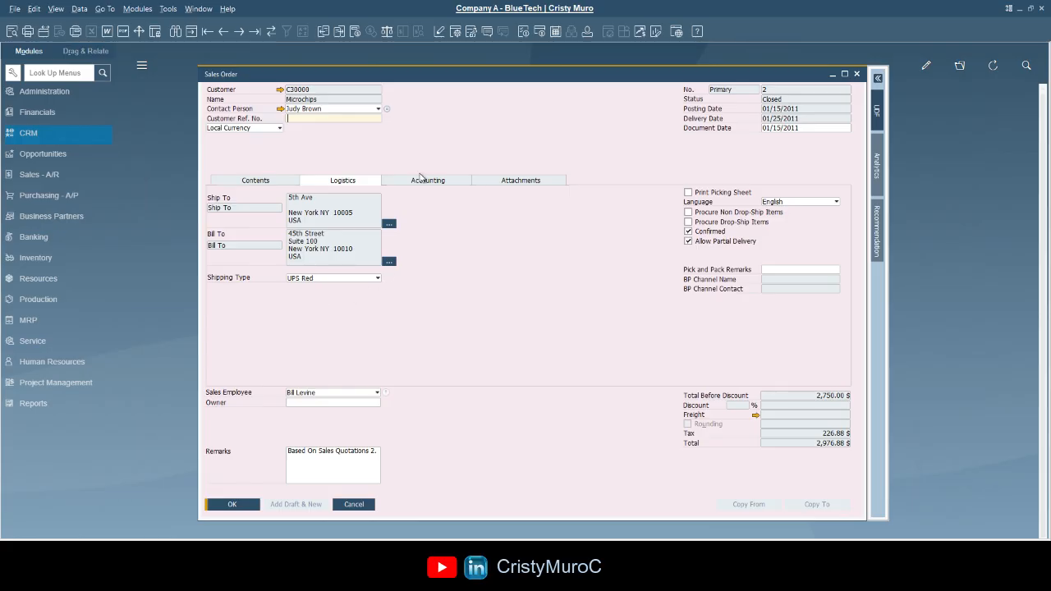
pyautogui.click(425, 180)
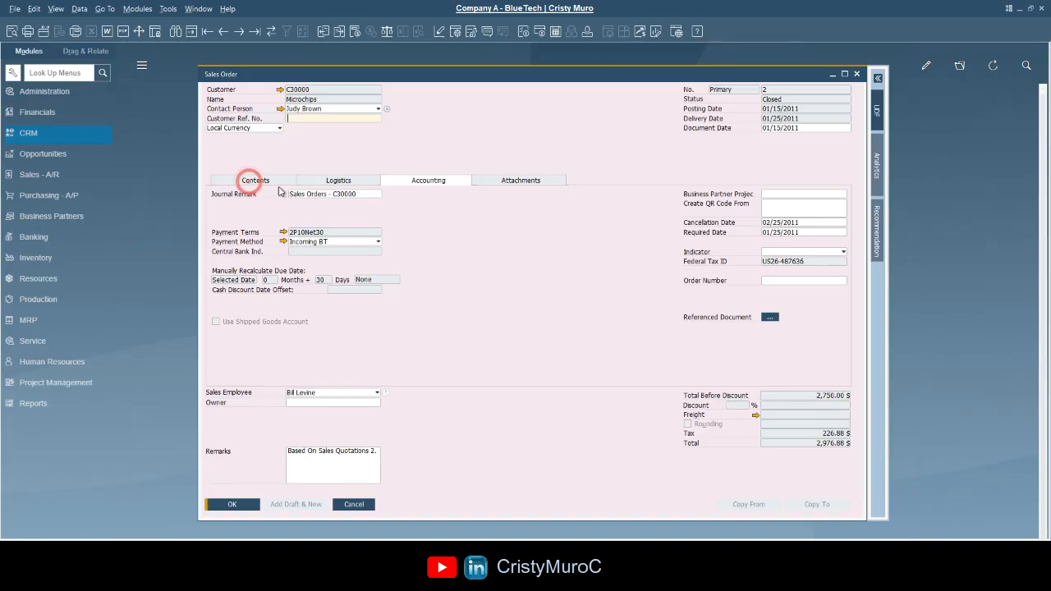
pyautogui.click(255, 181)
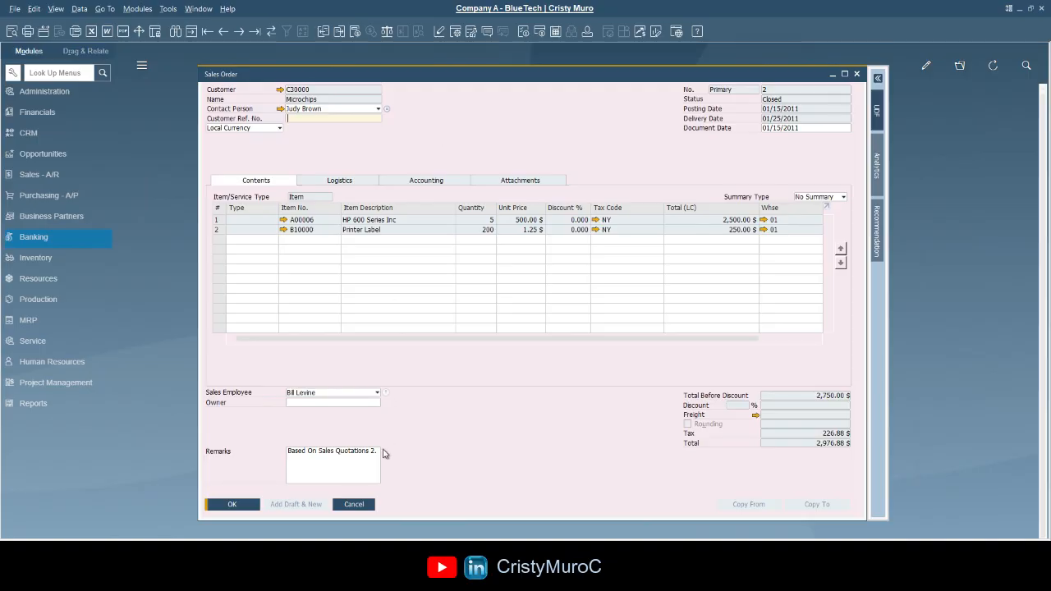
pyautogui.click(358, 507)
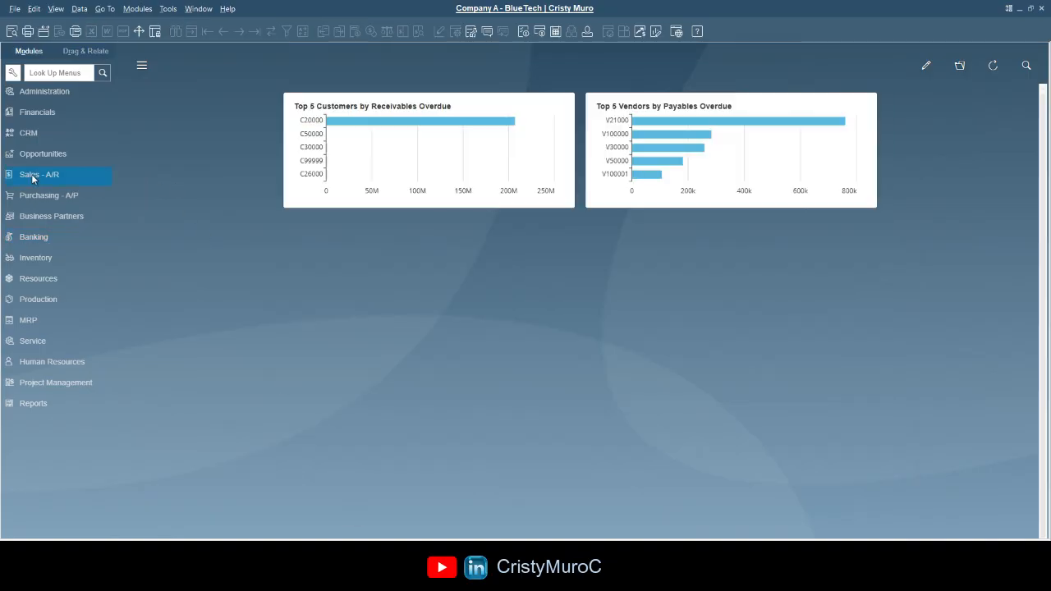
# Open the most recent A/R invoice and enlarge its window to show the remarks and totals.
pyautogui.click(33, 174)
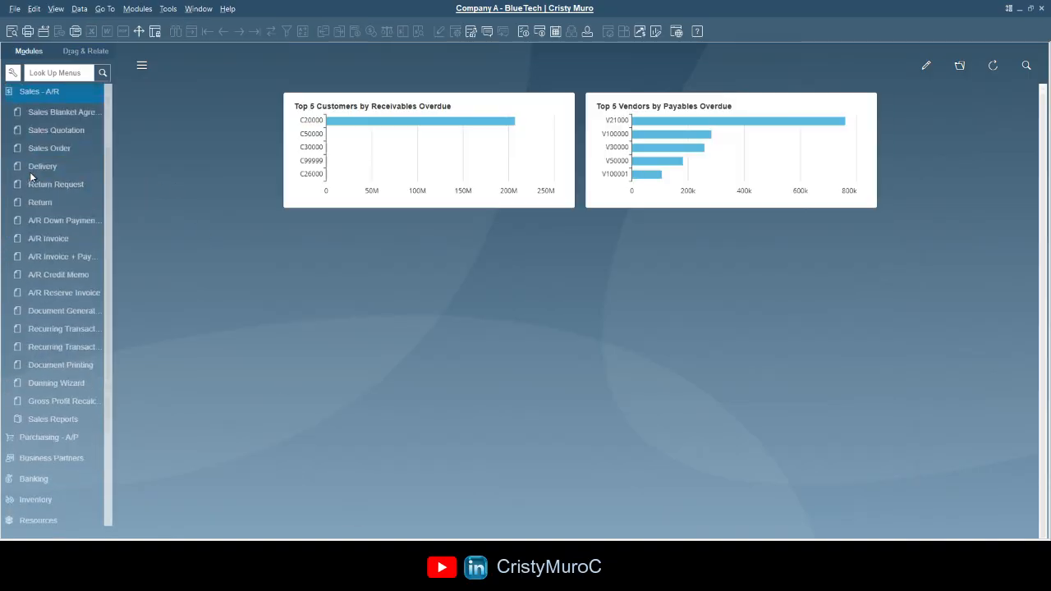
pyautogui.click(54, 240)
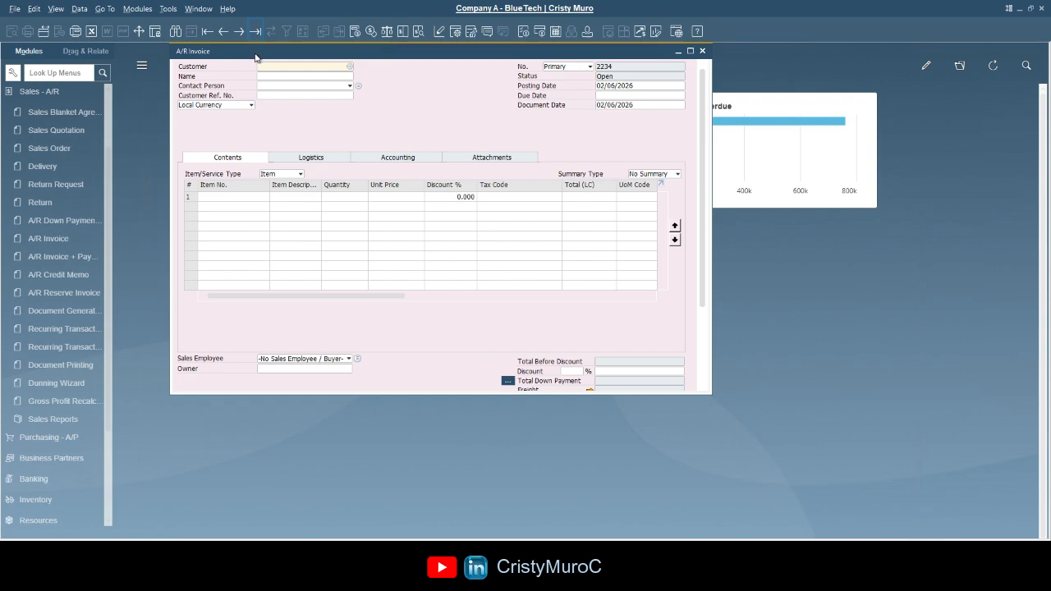
pyautogui.click(254, 31)
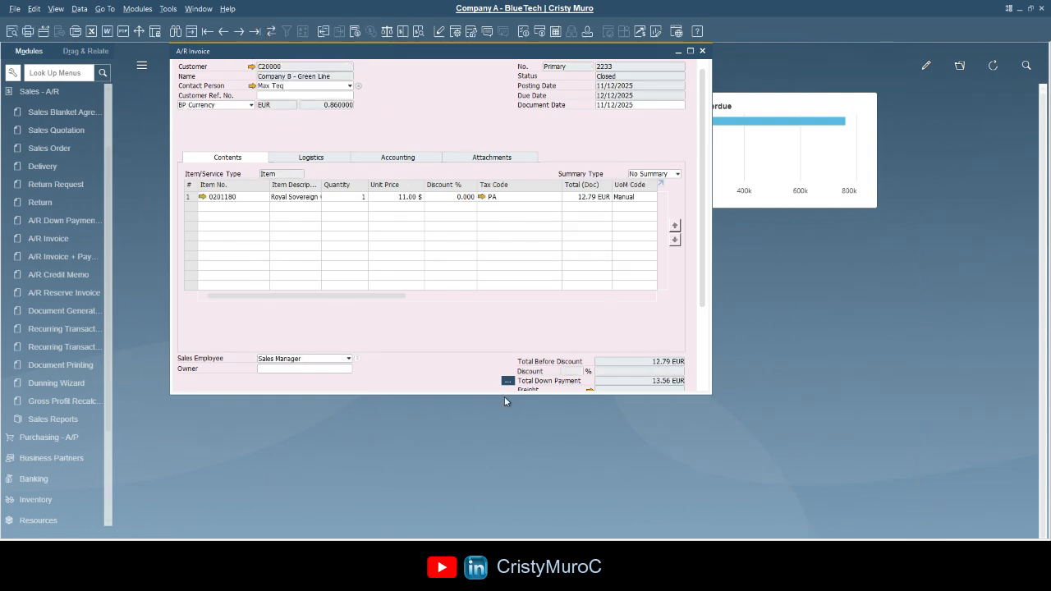
pyautogui.click(455, 133)
pyautogui.moveTo(471, 394); pyautogui.dragTo(466, 499)
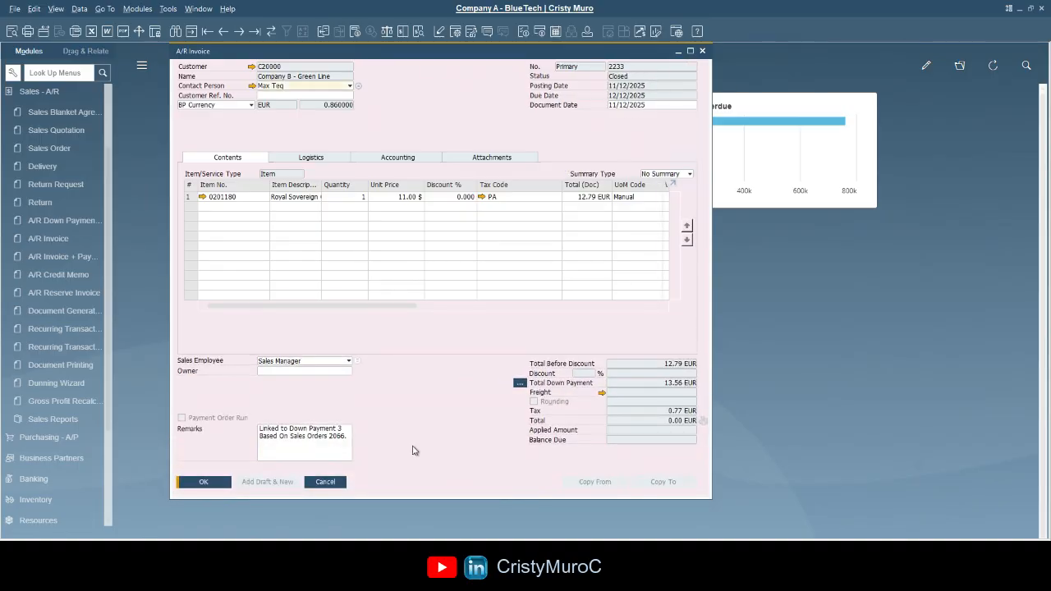
# Examine which line, header, remarks, logistics and accounting fields are editable in the closed A/R invoice, and close it.
pyautogui.click(341, 200)
pyautogui.click(264, 95)
pyautogui.click(633, 106)
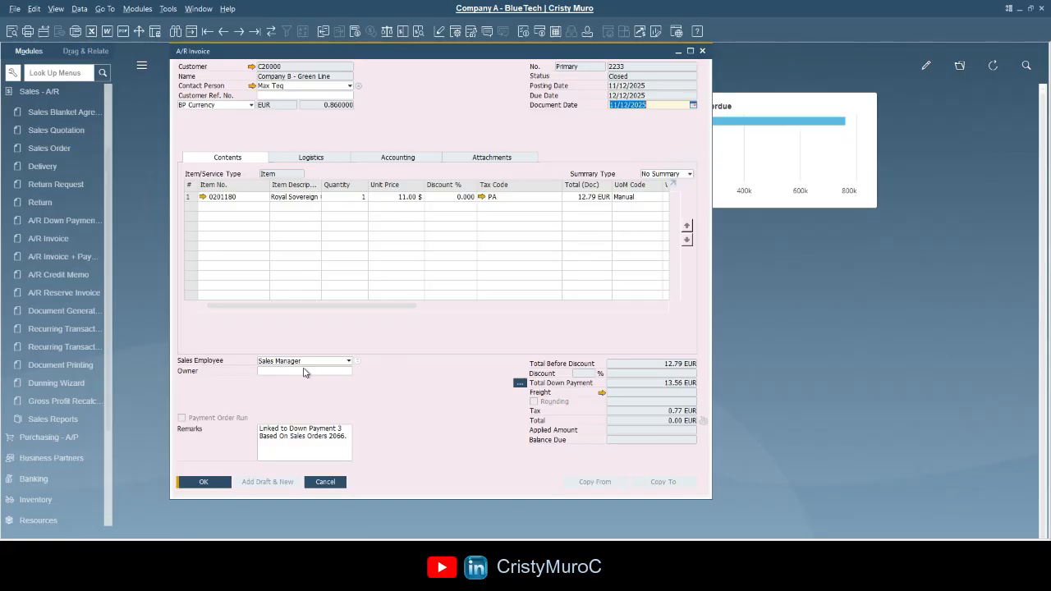
pyautogui.click(304, 445)
pyautogui.click(331, 156)
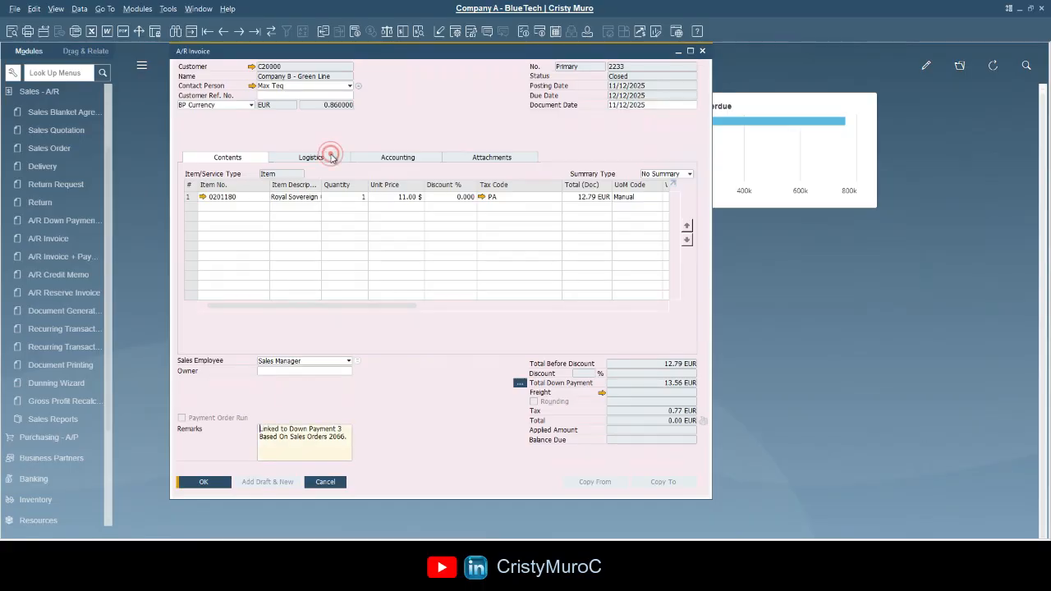
pyautogui.click(380, 159)
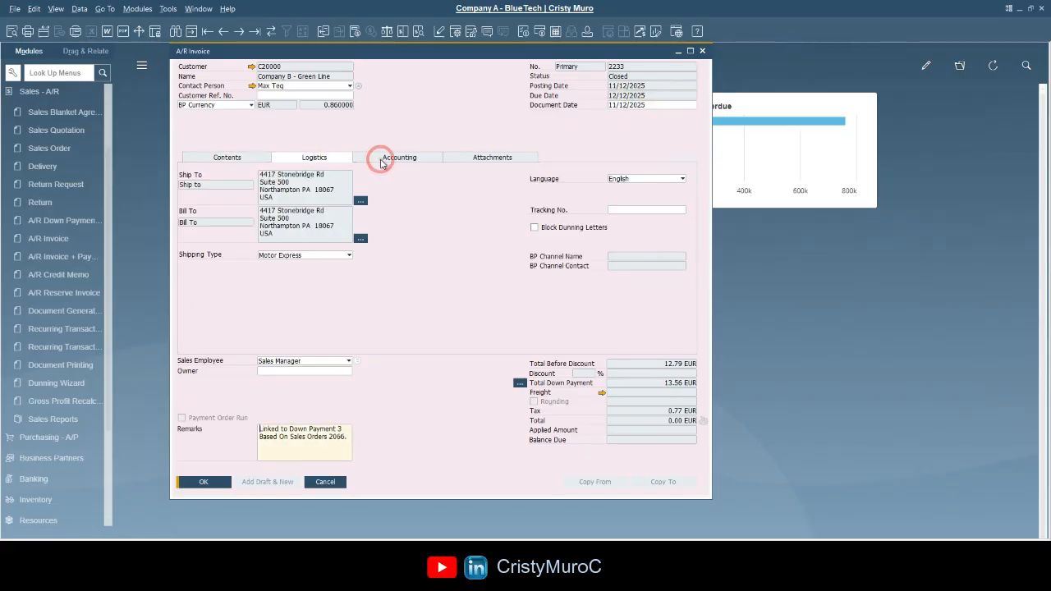
pyautogui.click(253, 158)
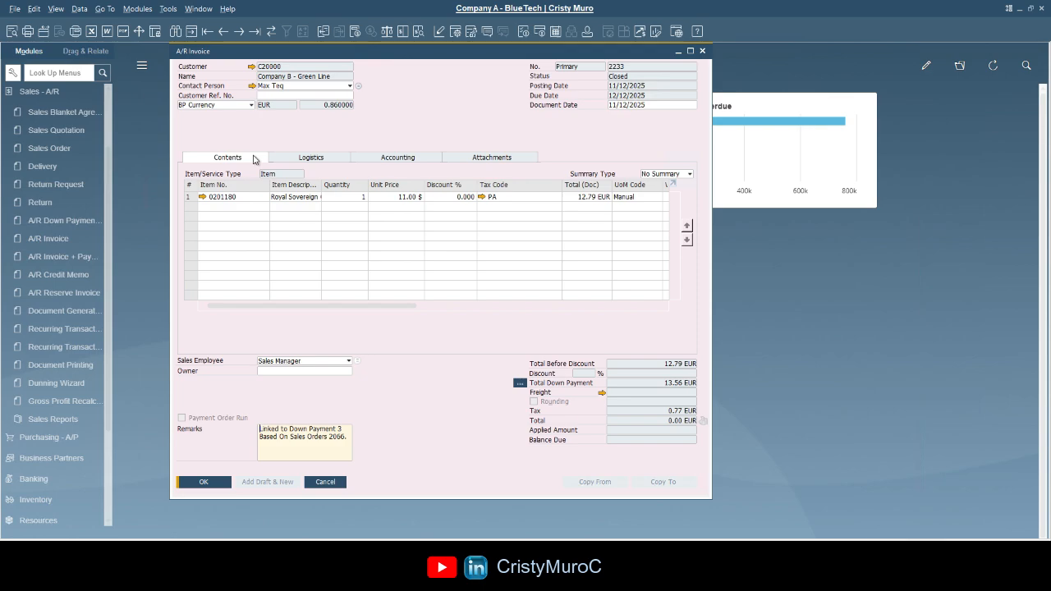
pyautogui.click(702, 52)
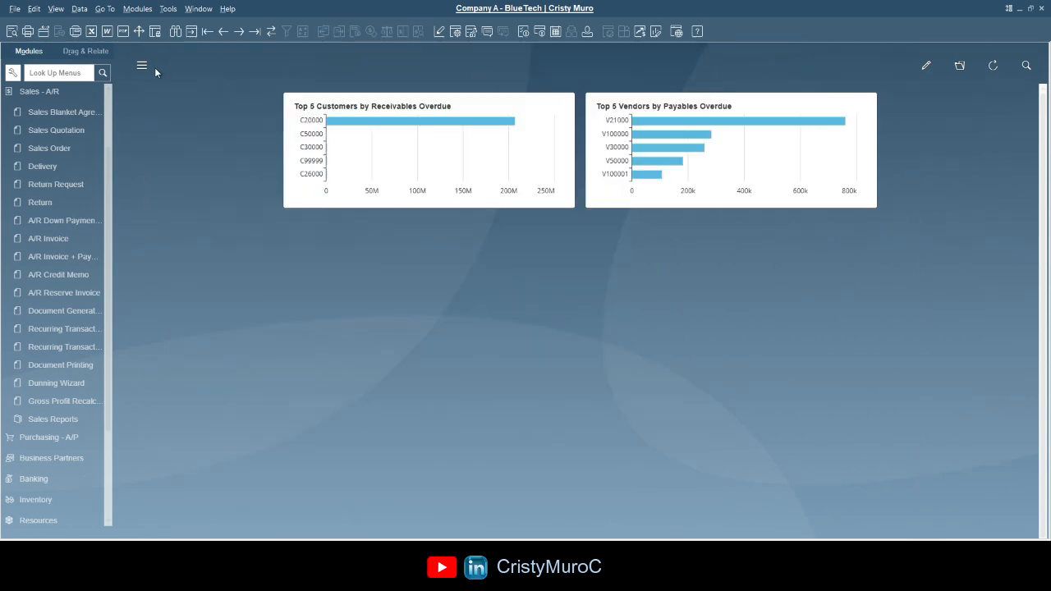
# Open the most recent sales order, enter the customer reference number and update the order.
pyautogui.click(71, 148)
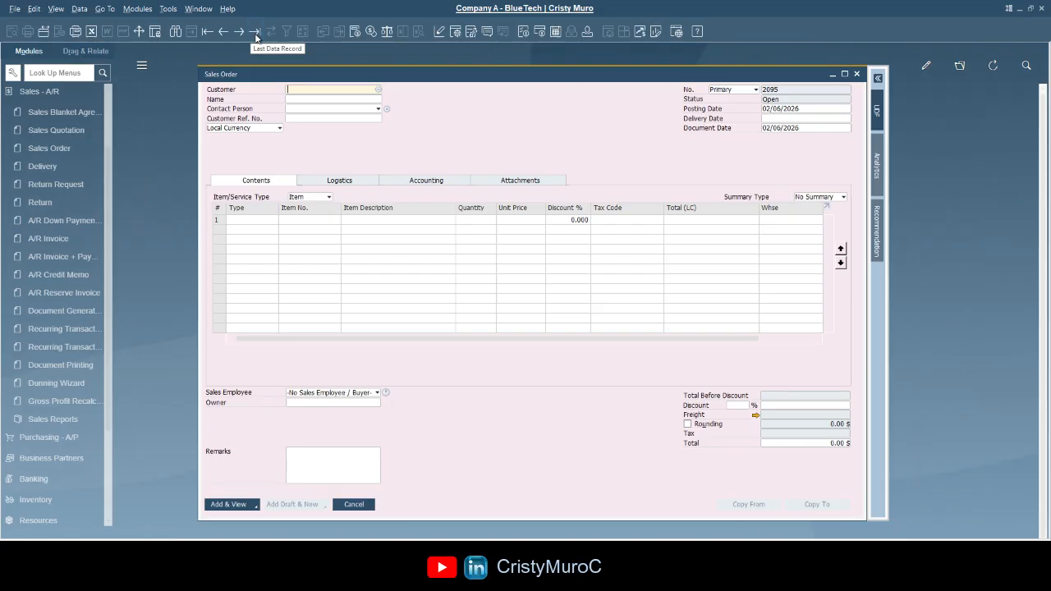
pyautogui.click(255, 37)
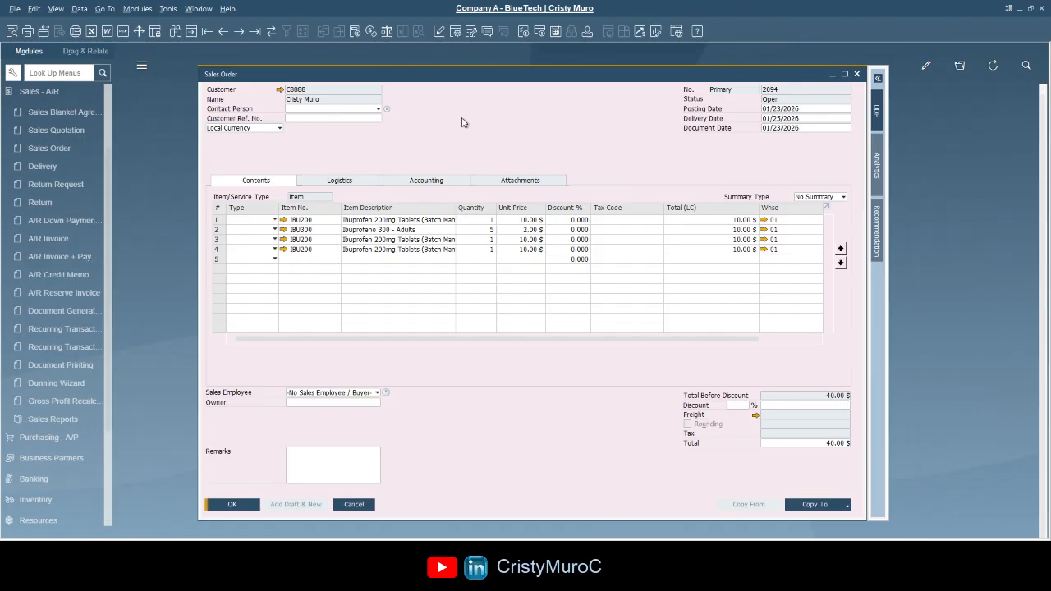
pyautogui.click(360, 116)
pyautogui.write('ABC123')
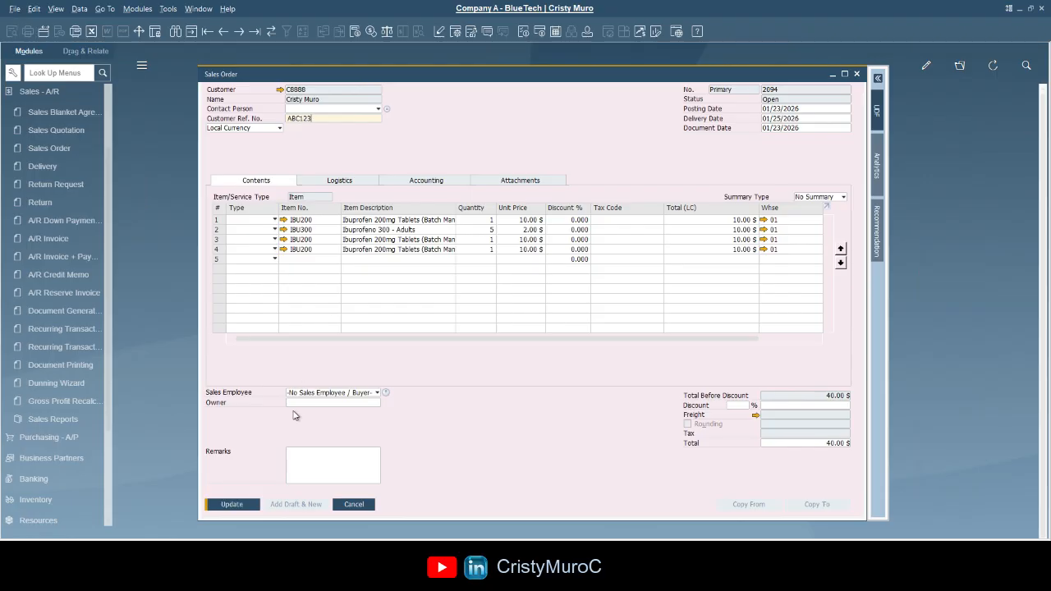
pyautogui.click(251, 502)
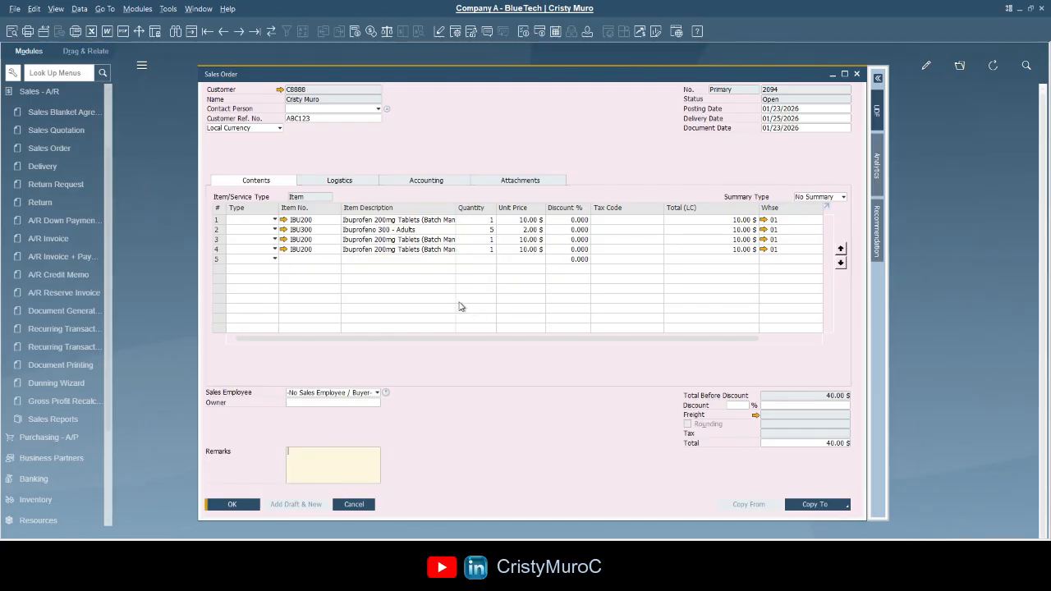
# Delete the IBU300 line from the open sales order and update the order.
pyautogui.rightClick(222, 233)
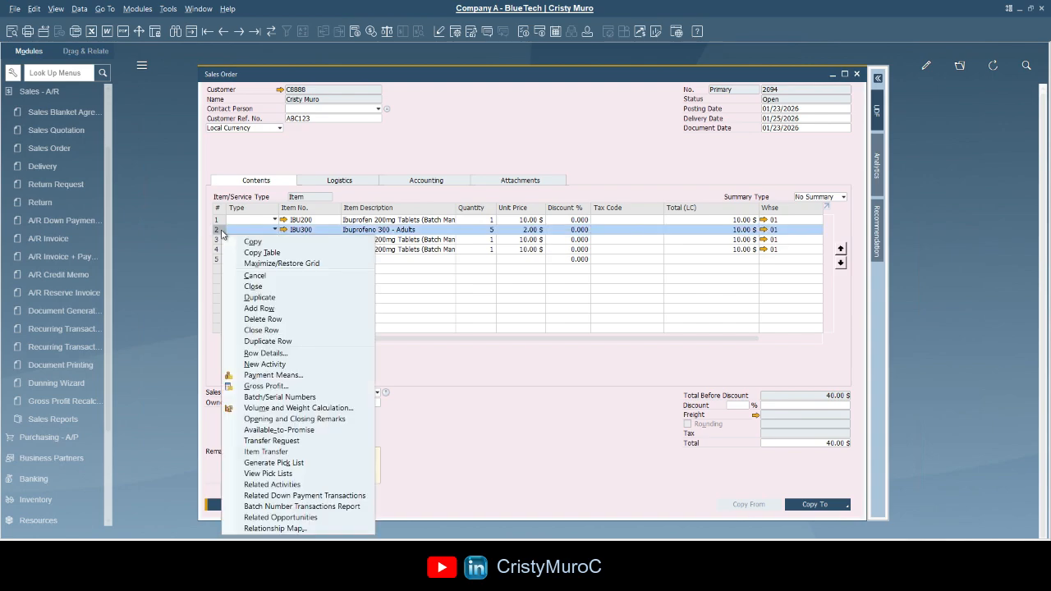
pyautogui.click(281, 322)
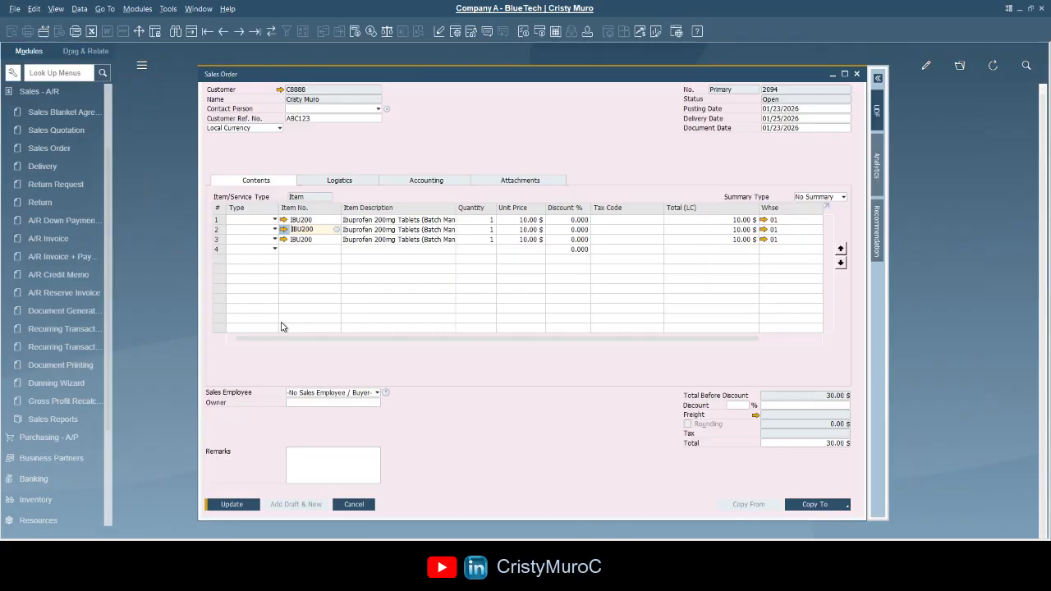
pyautogui.click(235, 505)
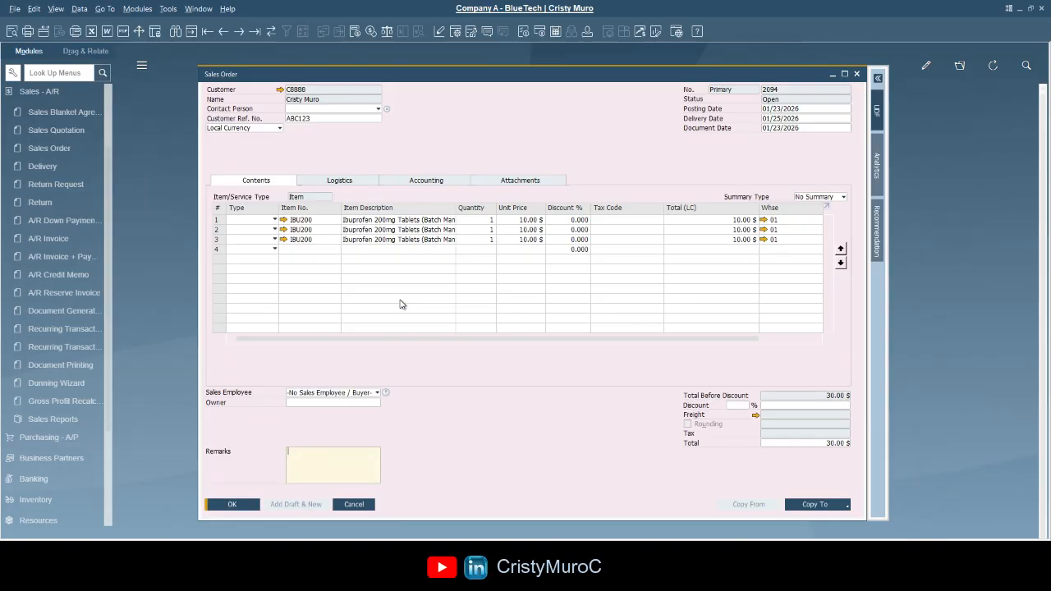
# Insert a row above the second line of the open sales order, enter item IBU300 and update the order.
pyautogui.click(309, 250)
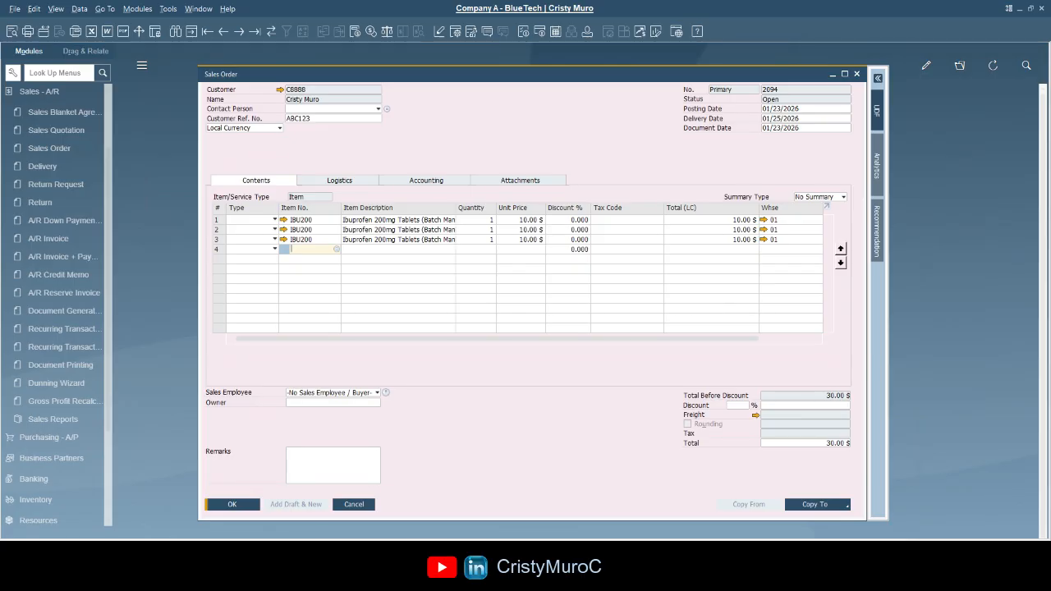
pyautogui.click(319, 222)
pyautogui.click(316, 230)
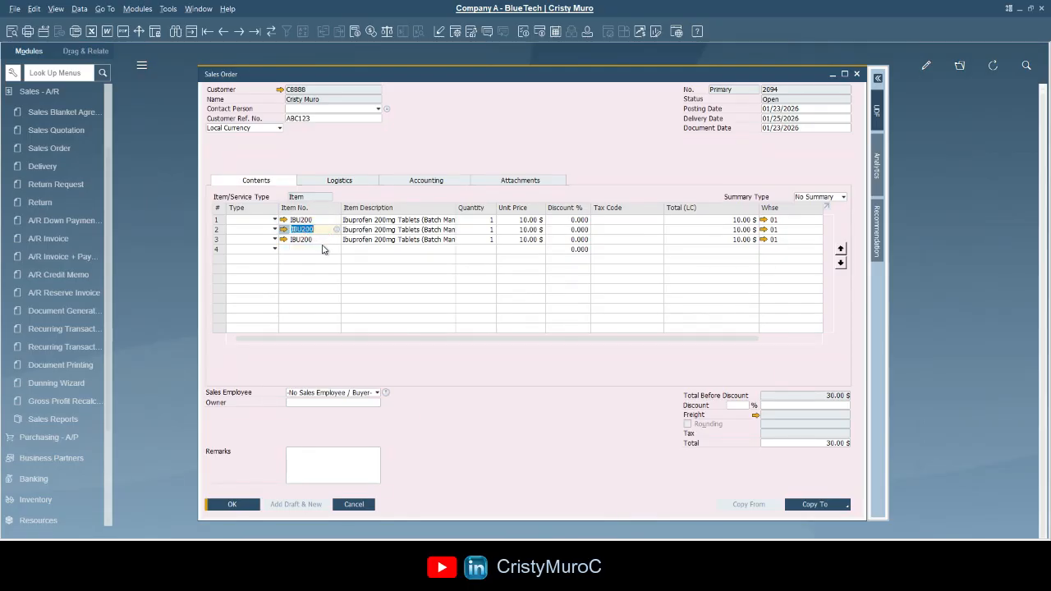
pyautogui.rightClick(219, 232)
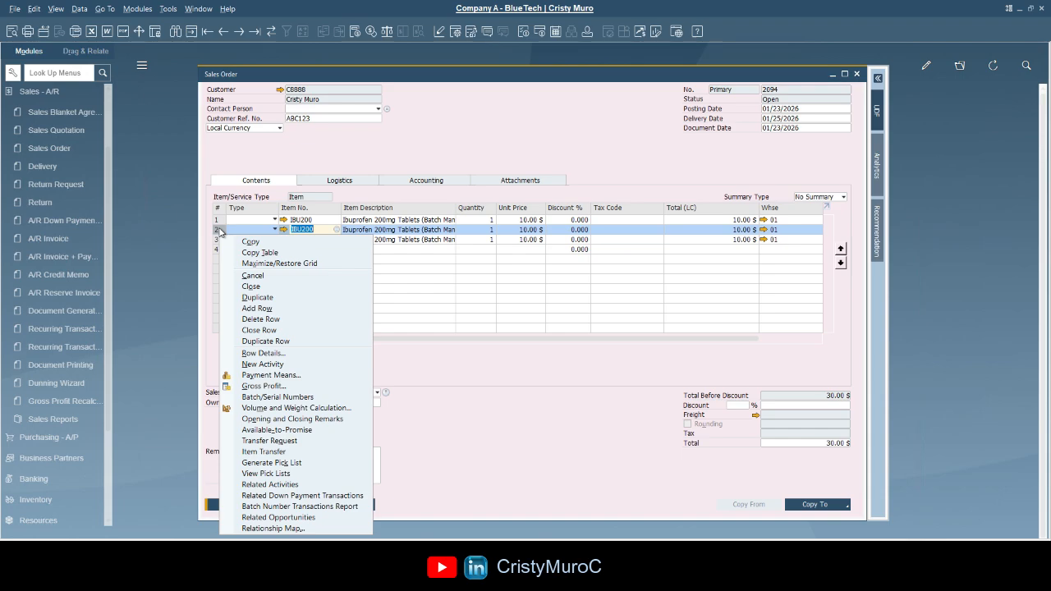
pyautogui.click(284, 308)
pyautogui.write('IB')
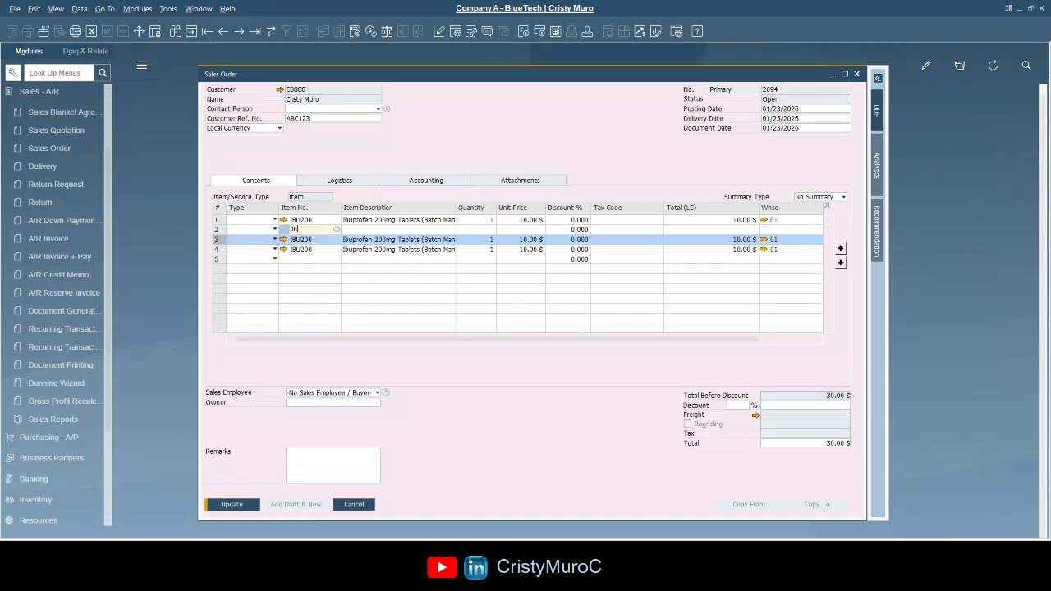
pyautogui.write('U300')
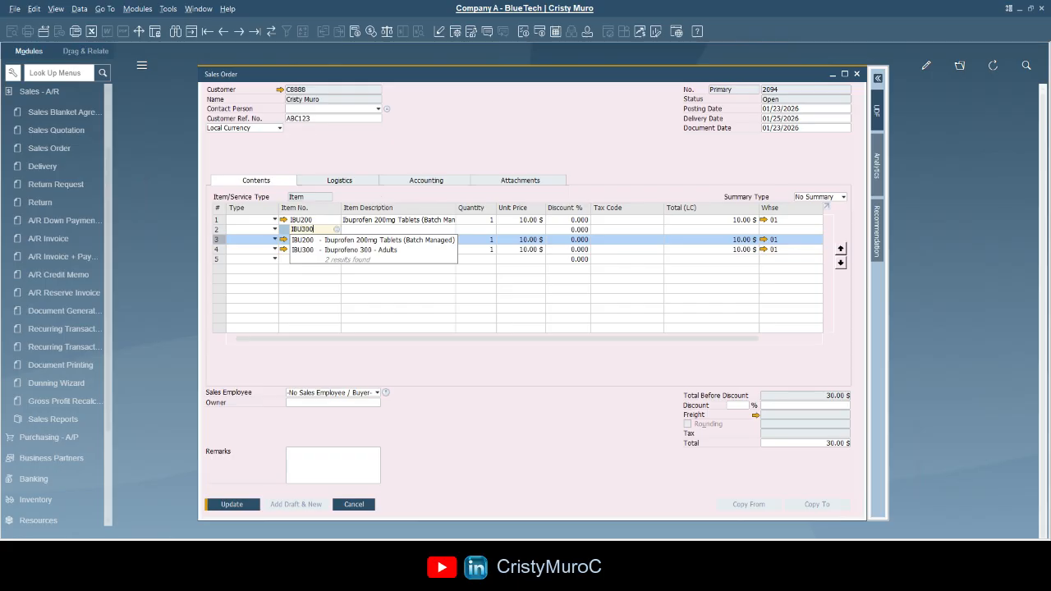
pyautogui.press('Tab')
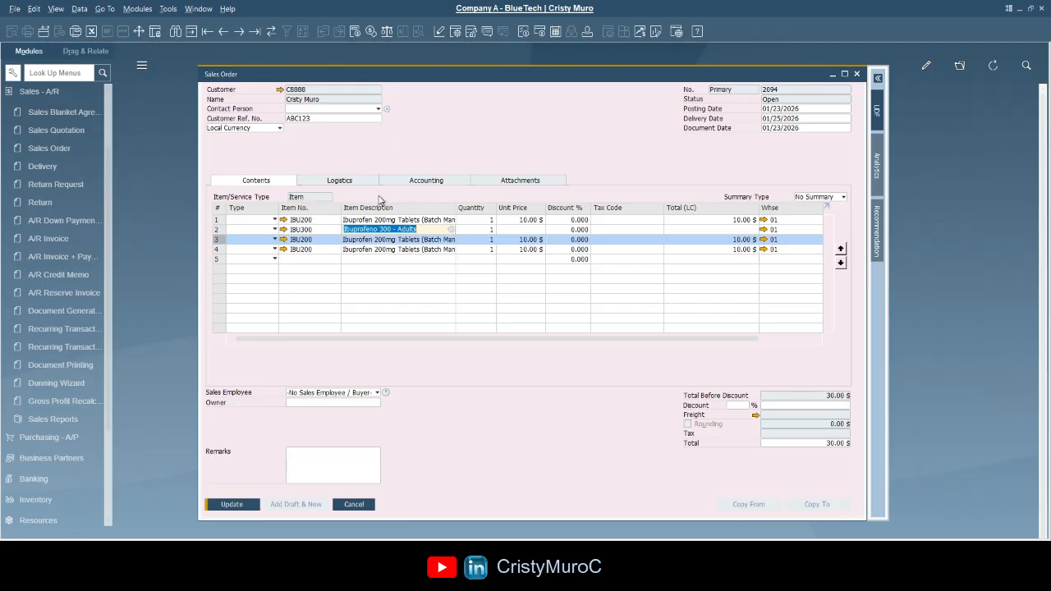
pyautogui.rightClick(221, 233)
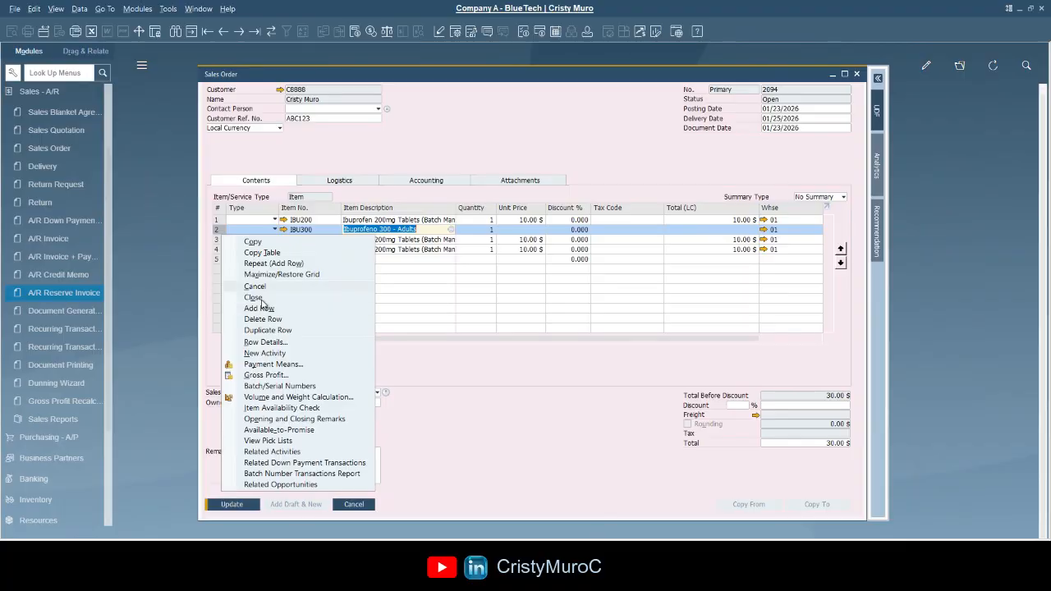
pyautogui.click(485, 151)
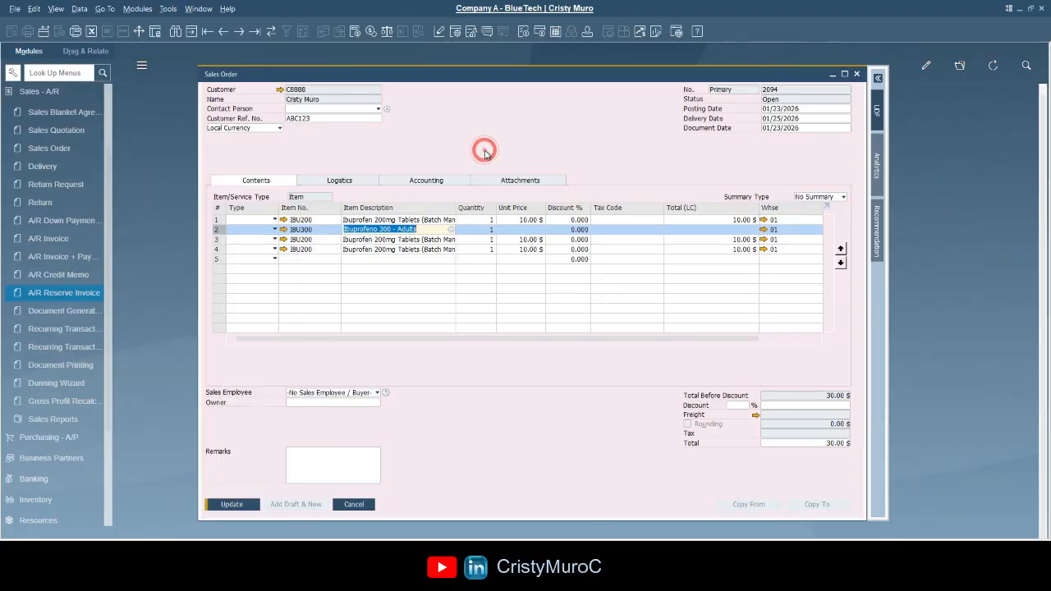
pyautogui.click(238, 505)
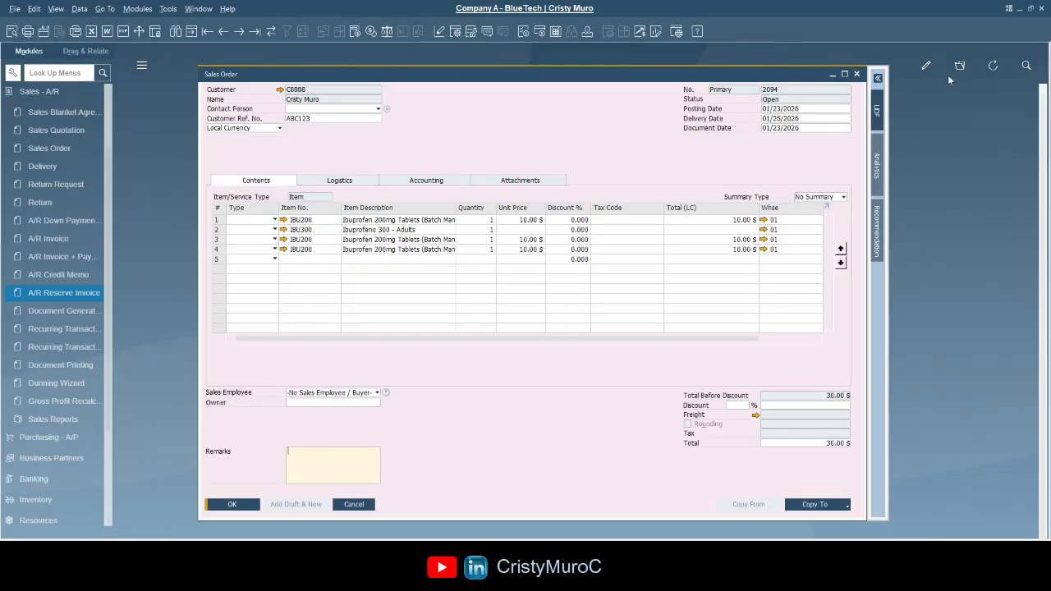
# Open the sales order's change log and look through its update instances and their dates.
pyautogui.click(167, 9)
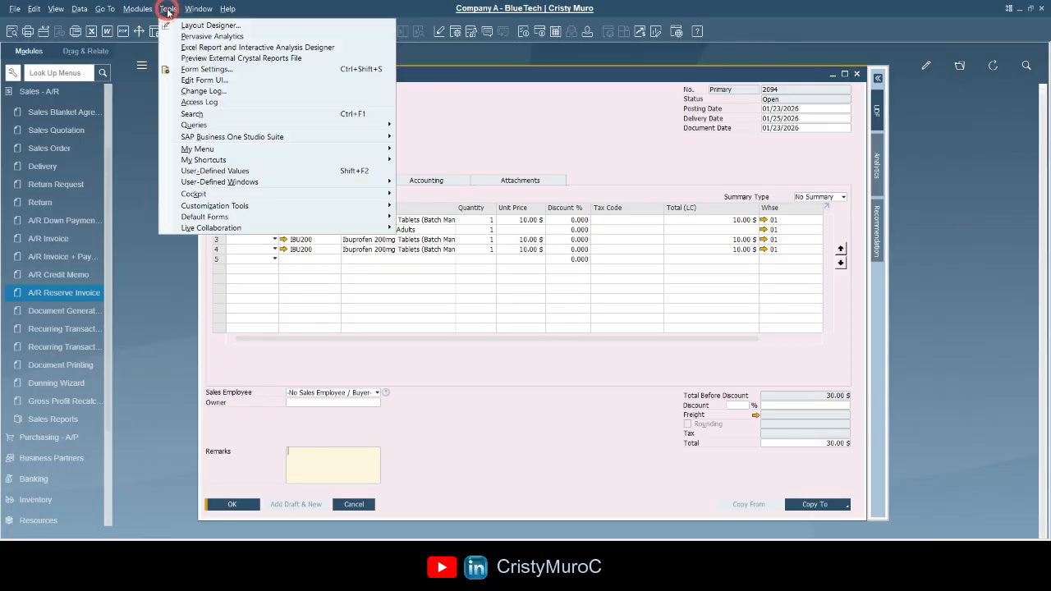
pyautogui.click(229, 91)
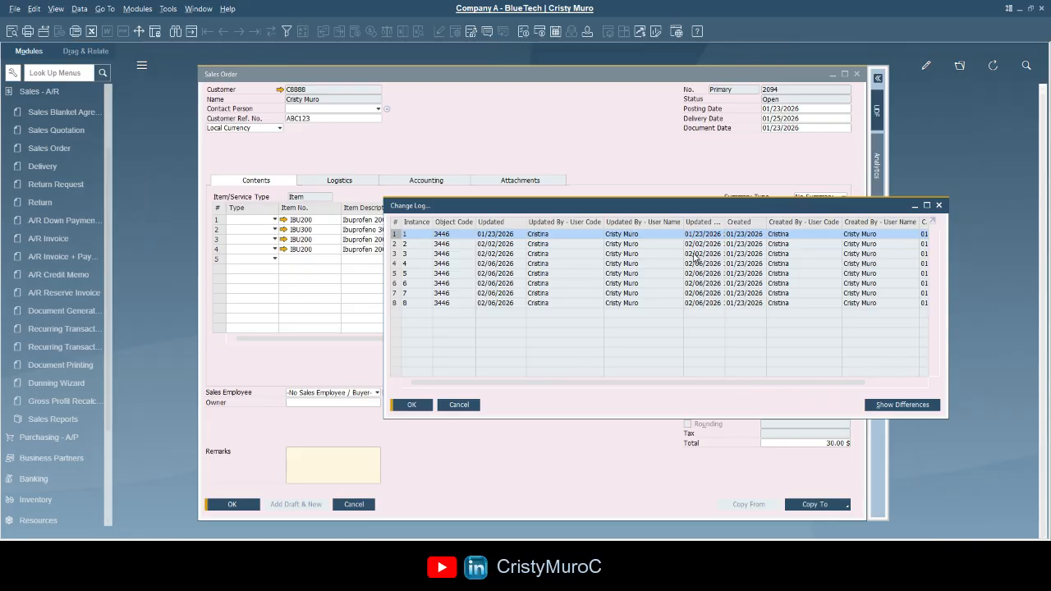
pyautogui.moveTo(695, 263)
pyautogui.click(705, 245)
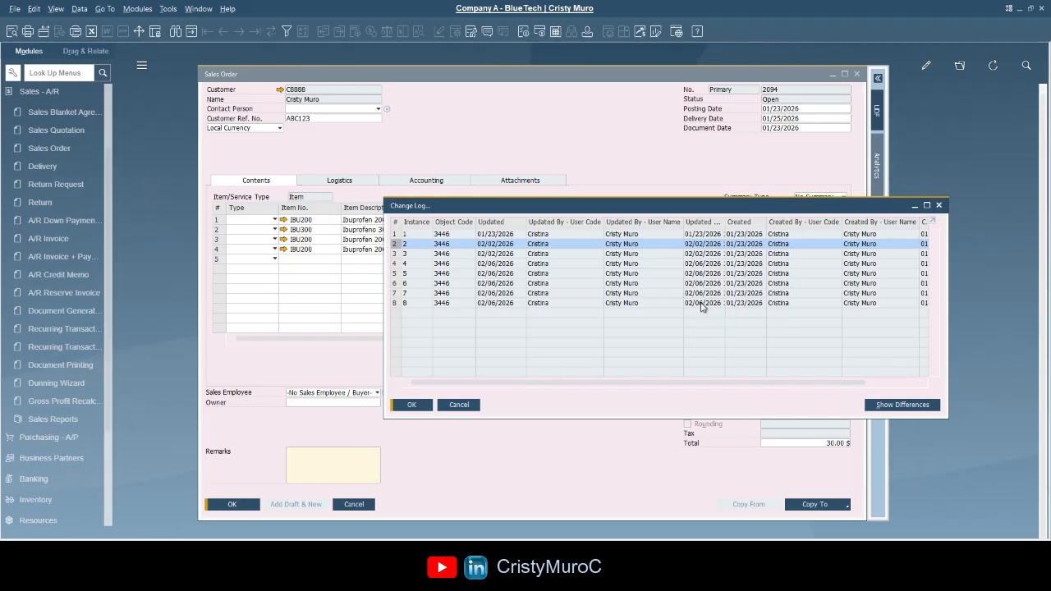
pyautogui.click(704, 304)
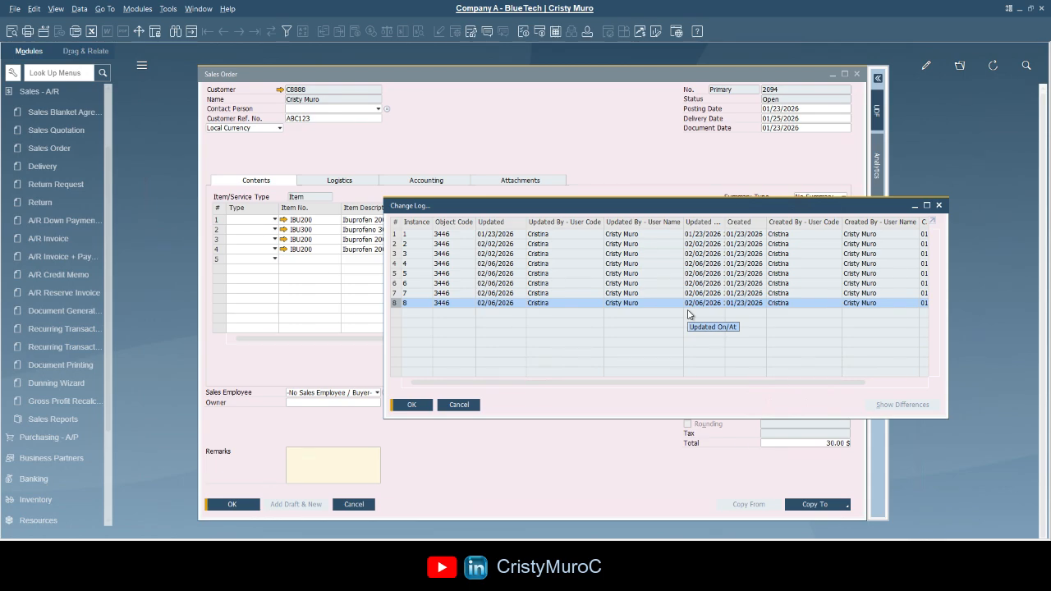
# Show the change log differences starting from instance 1, review the changed fields and added rows, and close the list.
pyautogui.click(665, 293)
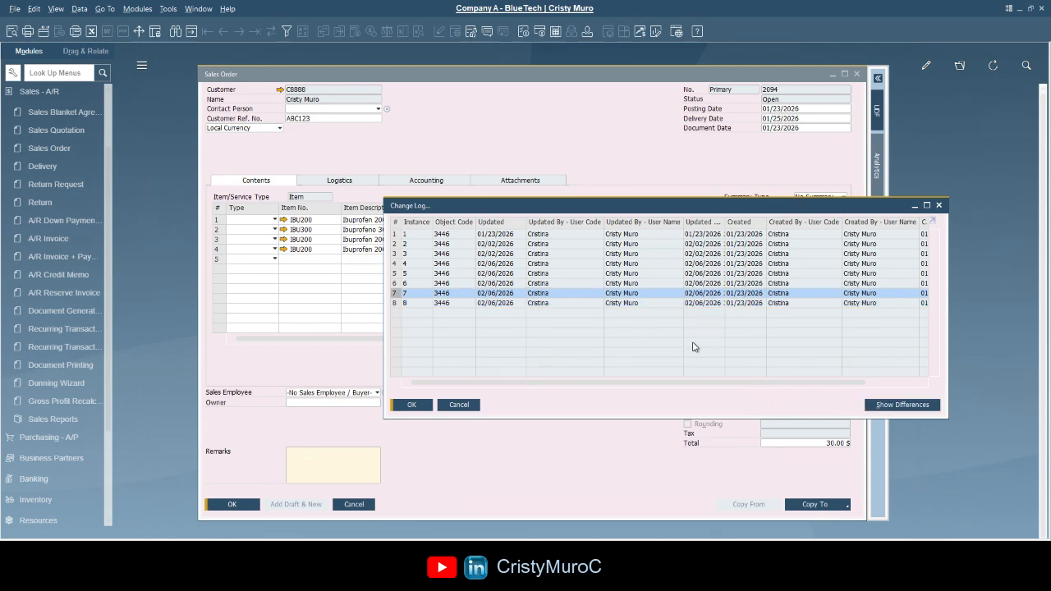
pyautogui.click(889, 408)
pyautogui.press('Escape')
pyautogui.click(541, 235)
pyautogui.click(889, 407)
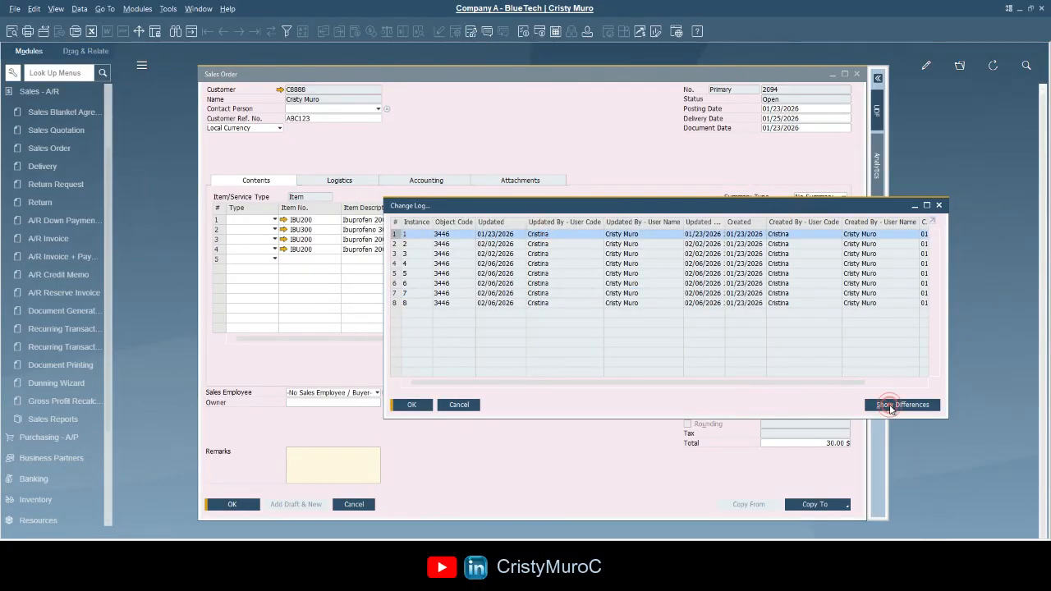
pyautogui.click(782, 190)
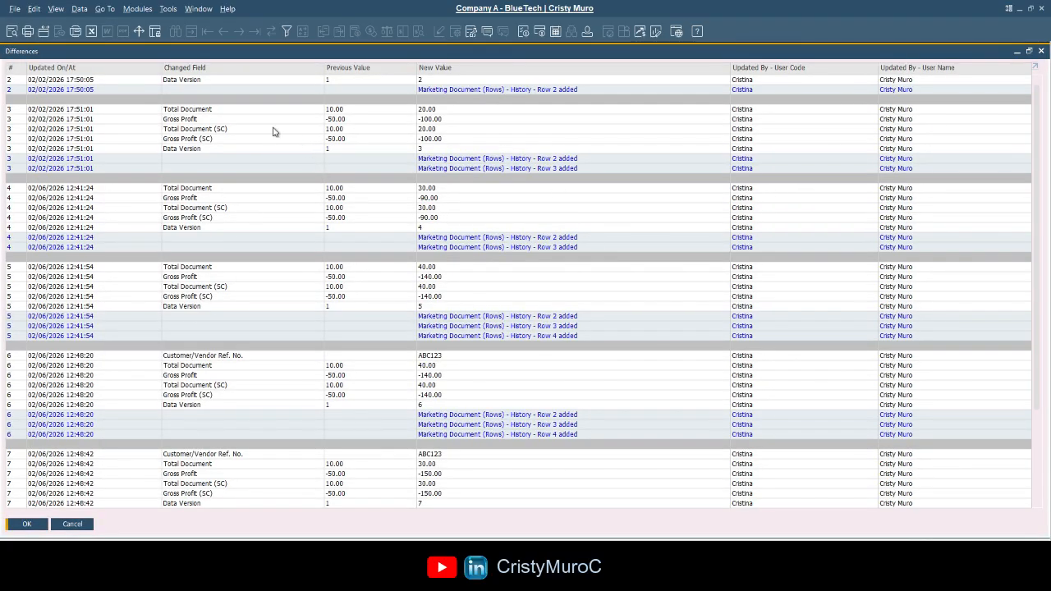
pyautogui.moveTo(161, 78); pyautogui.dragTo(193, 78)
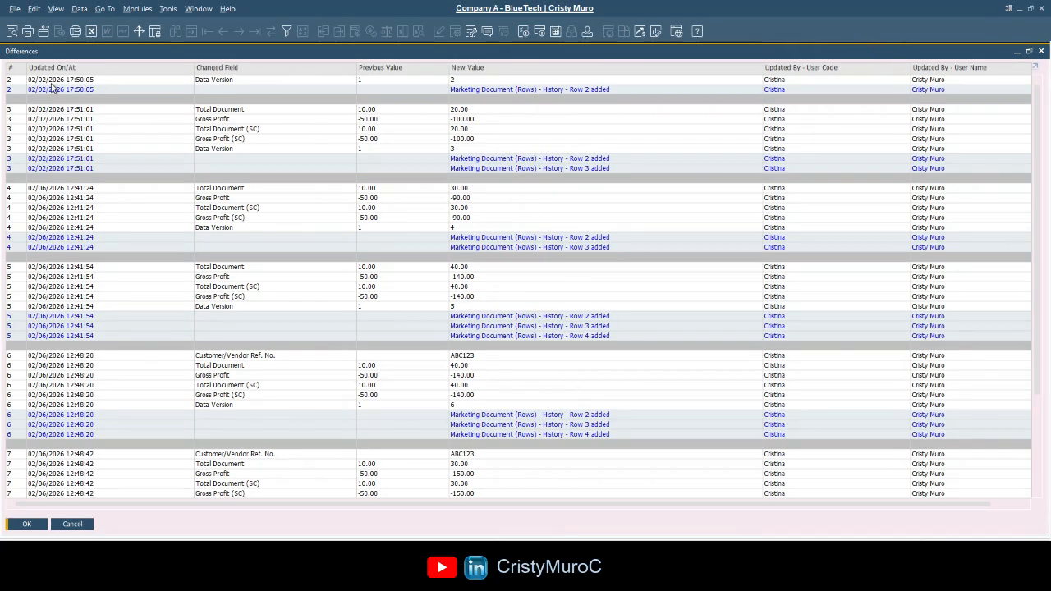
pyautogui.scroll(-5, 725, 281)
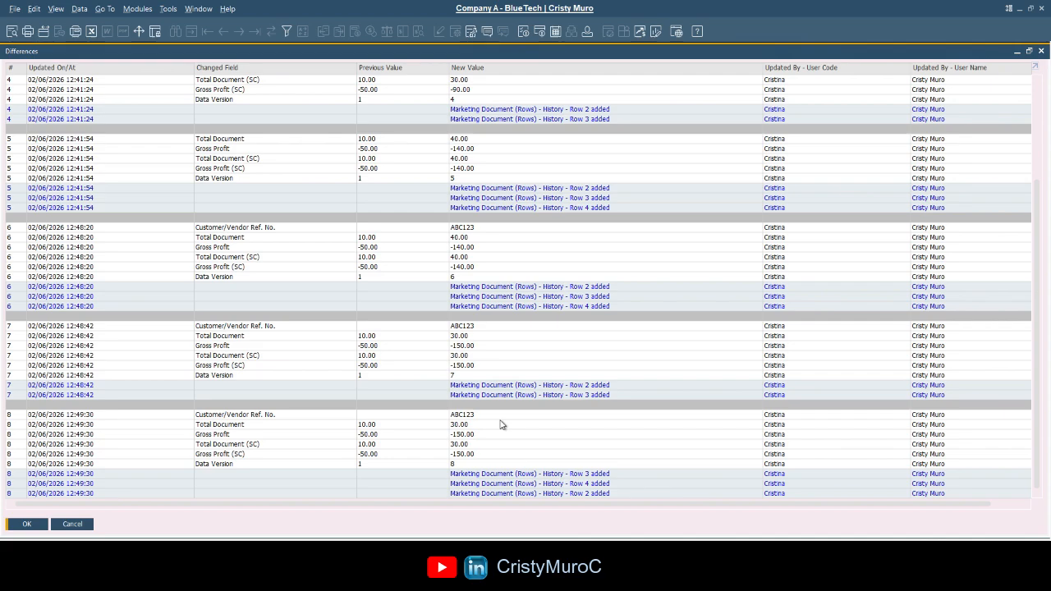
pyautogui.click(77, 526)
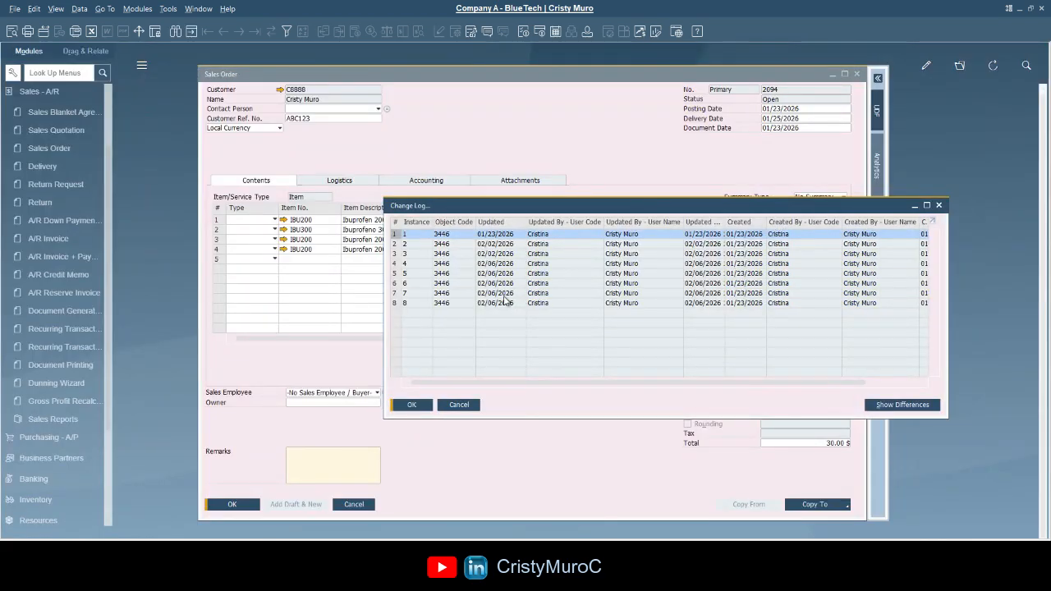
# Open history instances 5 and 6 of the sales order to compare their contents, and exit the change log.
pyautogui.click(504, 294)
pyautogui.click(411, 277)
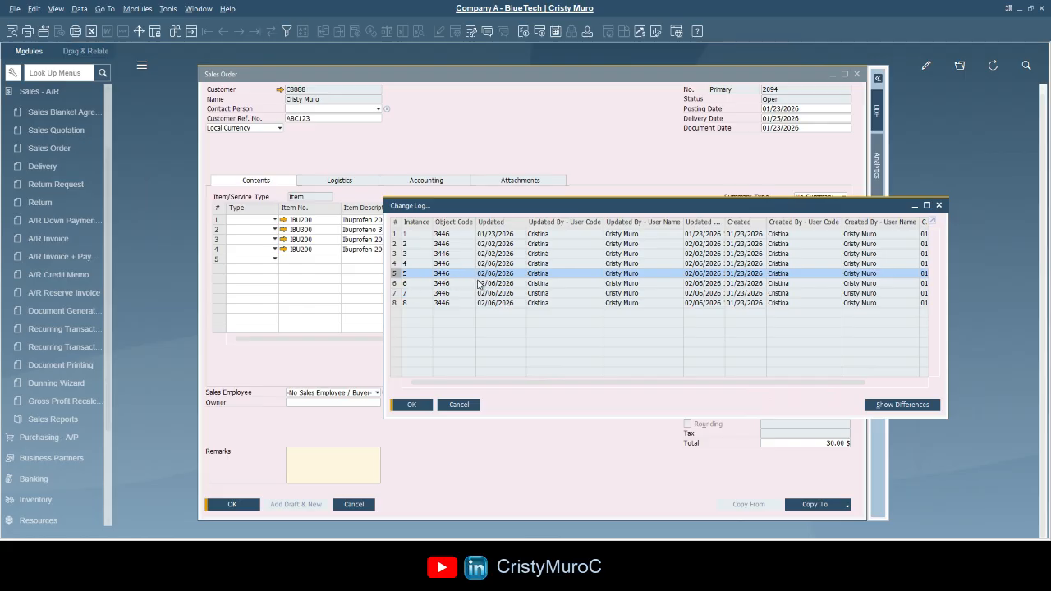
pyautogui.doubleClick(544, 277)
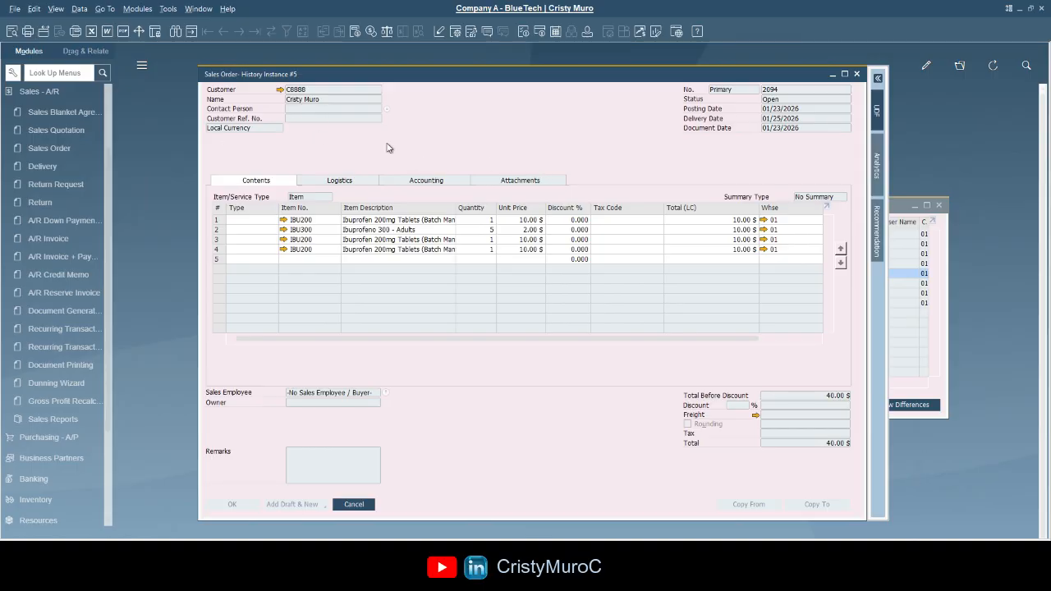
pyautogui.click(855, 74)
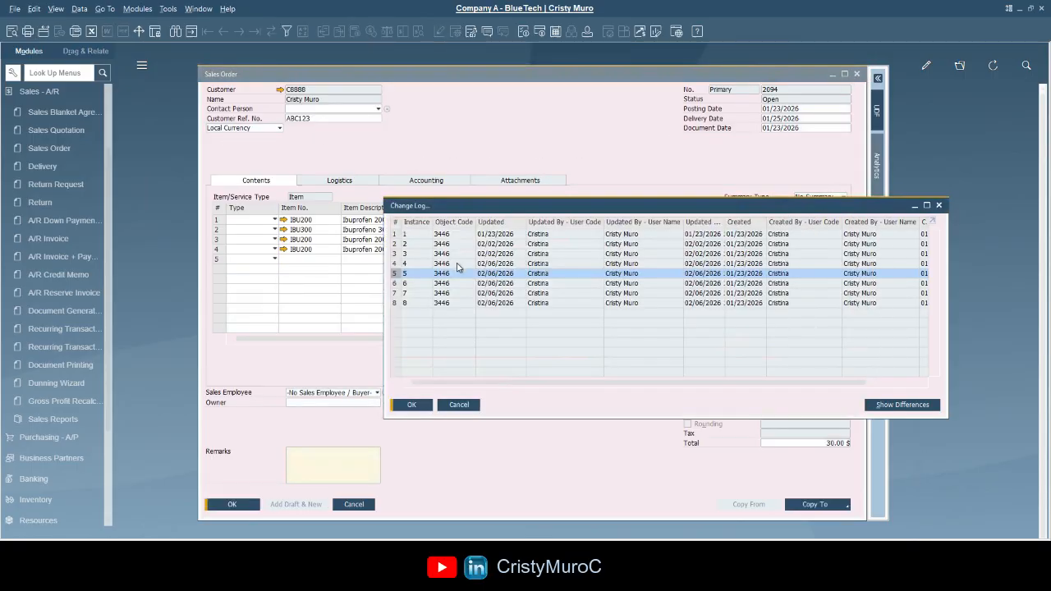
pyautogui.click(452, 283)
pyautogui.doubleClick(451, 286)
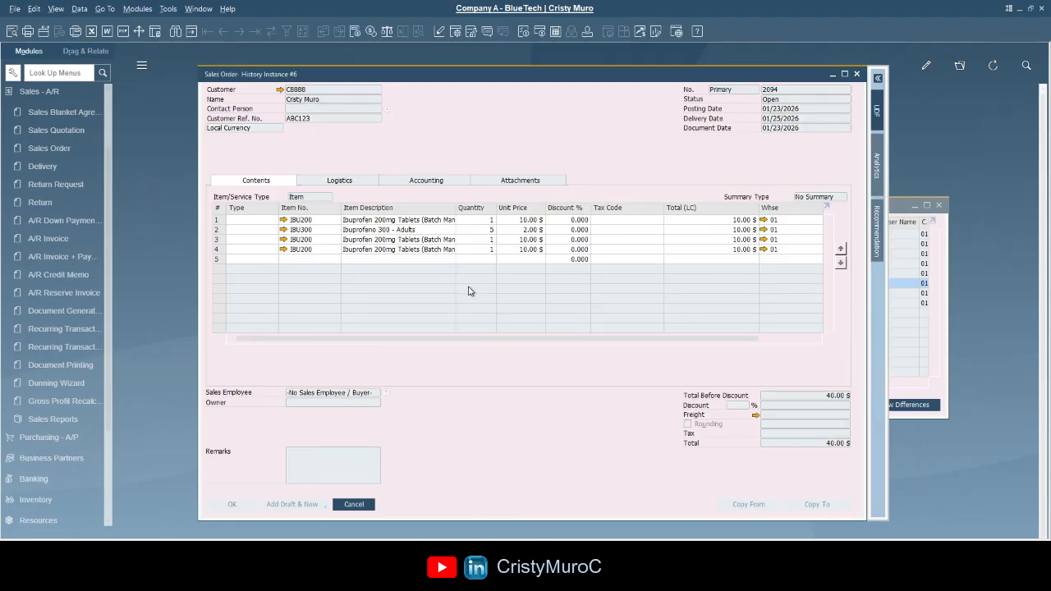
pyautogui.press('Escape')
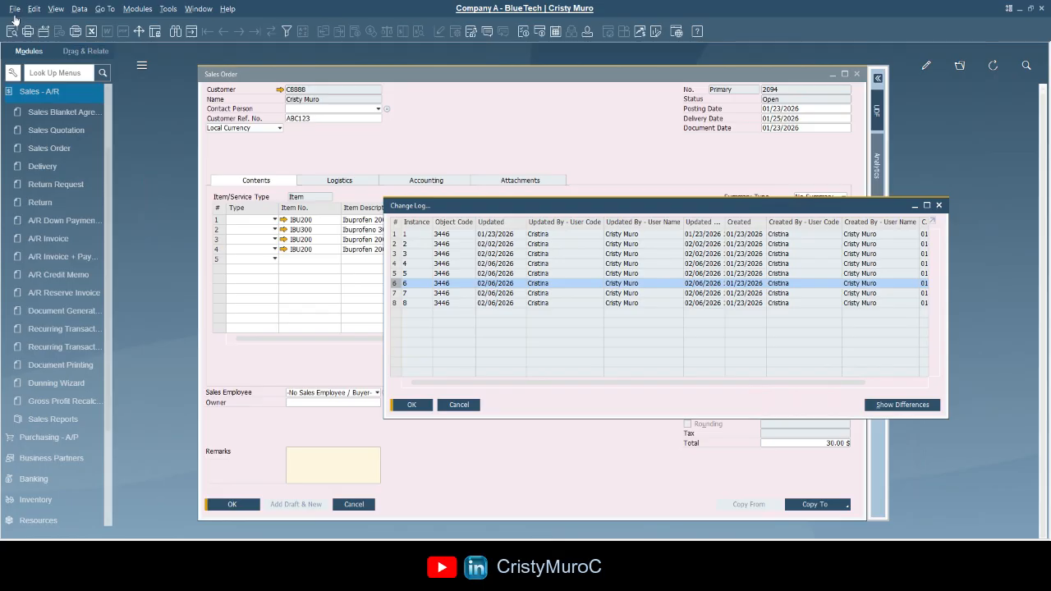
pyautogui.press('Escape')
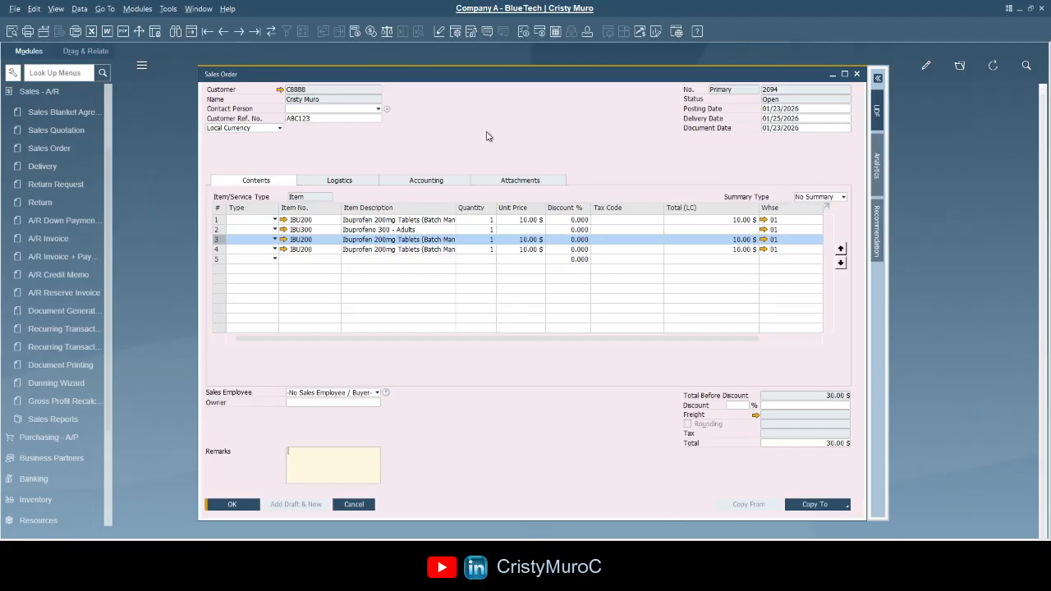
# Close the open sales order document and bring up the last order record to check its status and editable fields.
pyautogui.click(486, 134)
pyautogui.rightClick(543, 120)
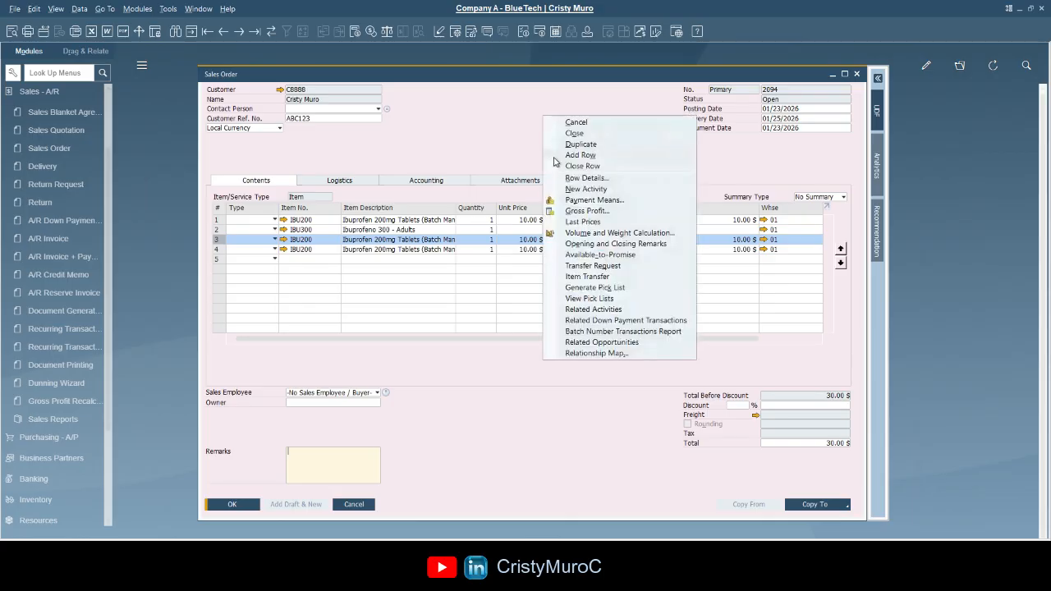
pyautogui.click(589, 134)
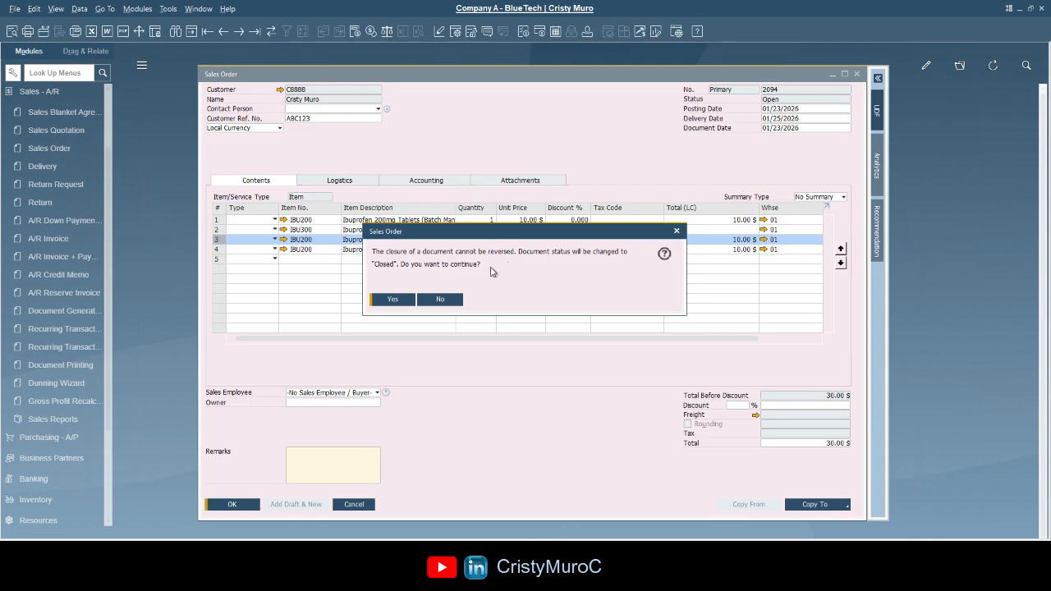
pyautogui.click(402, 301)
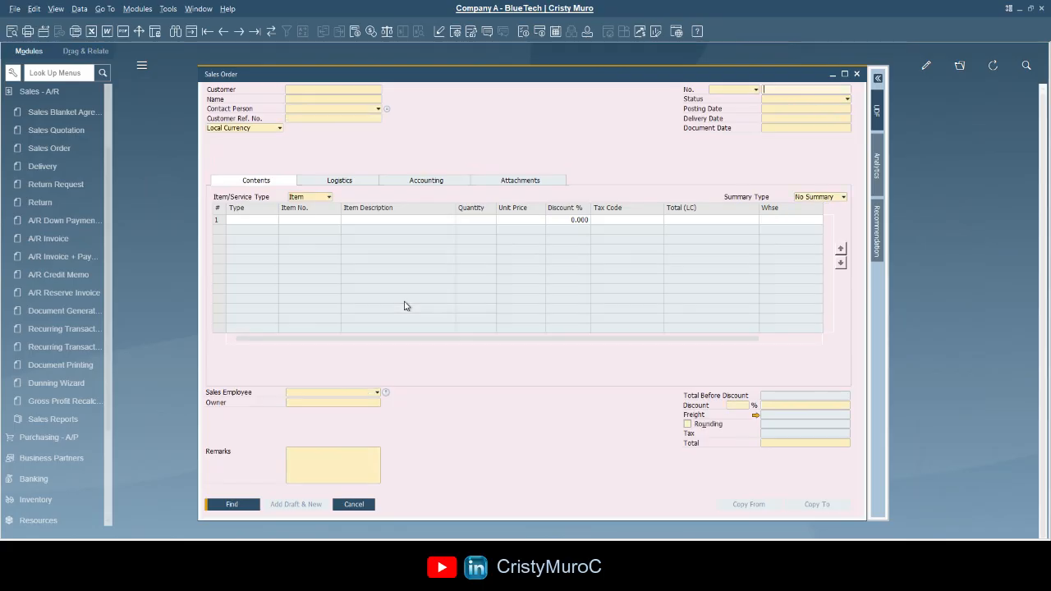
pyautogui.click(254, 32)
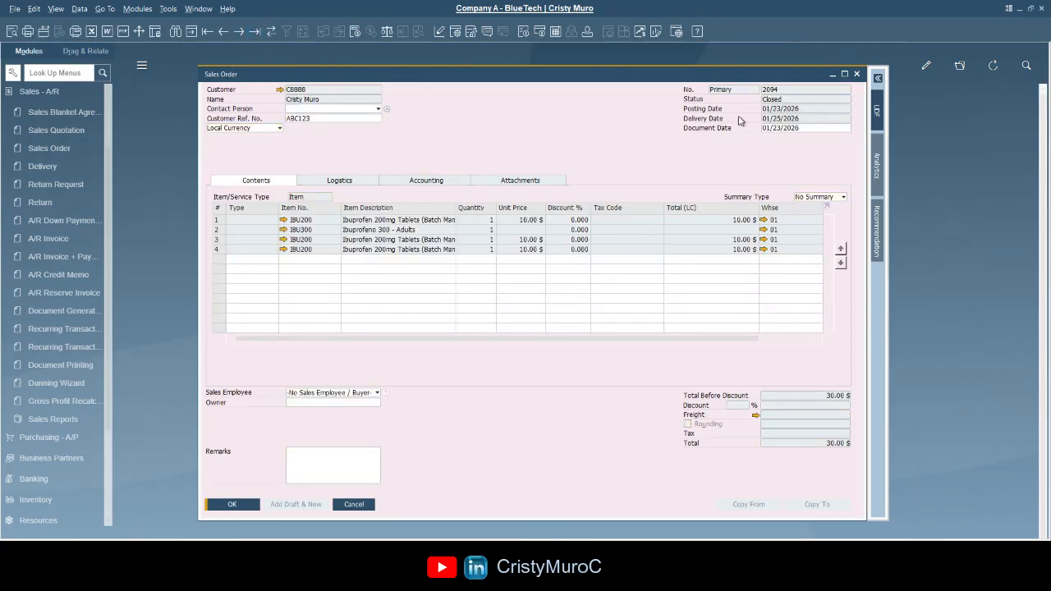
# Cancel the preceding open sales order, reopen it to check its status, and switch the form to find mode.
pyautogui.click(224, 32)
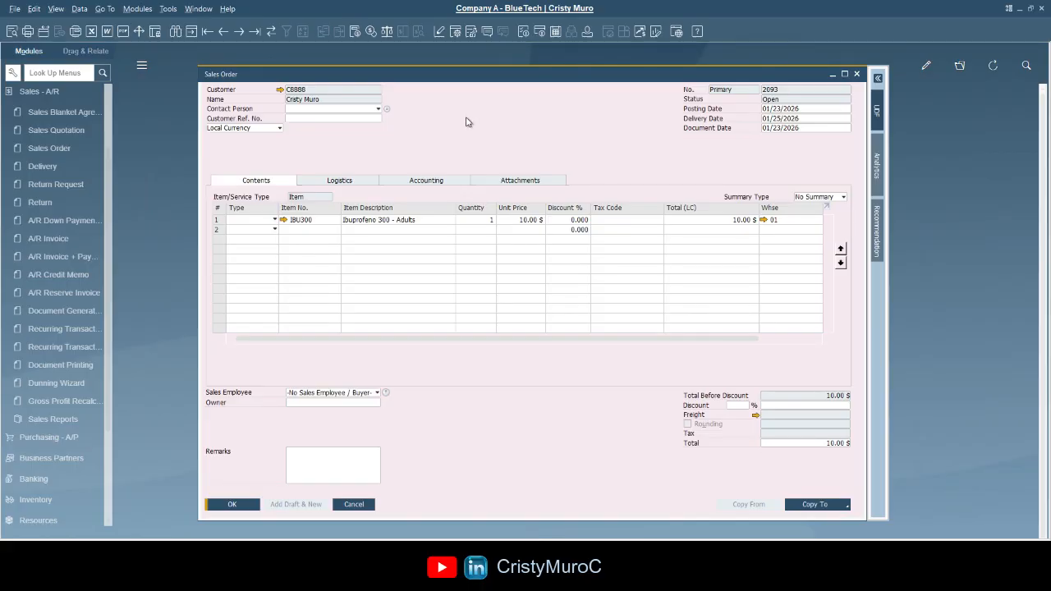
pyautogui.rightClick(466, 119)
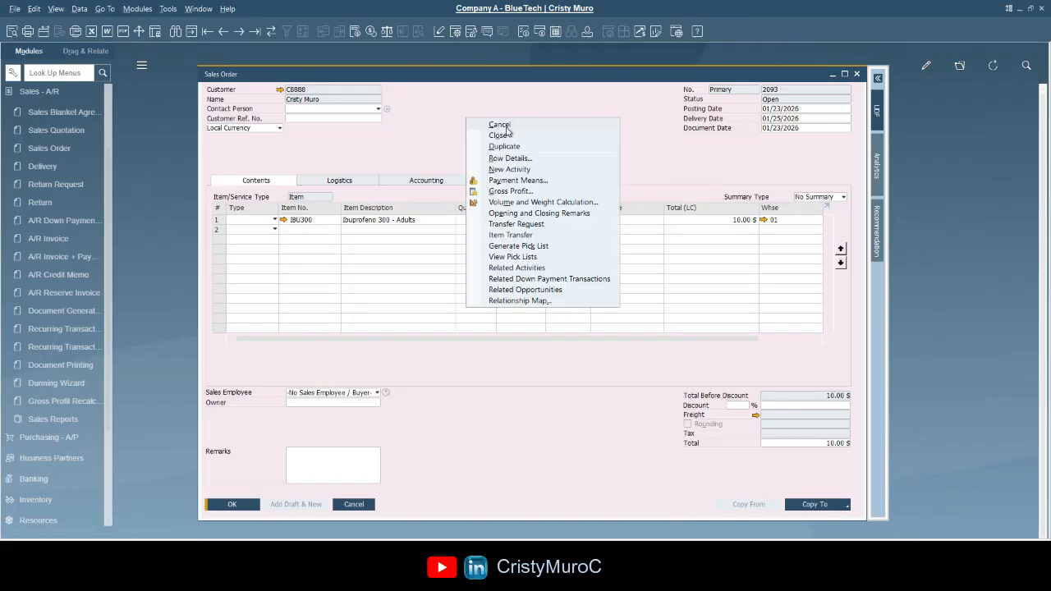
pyautogui.click(499, 124)
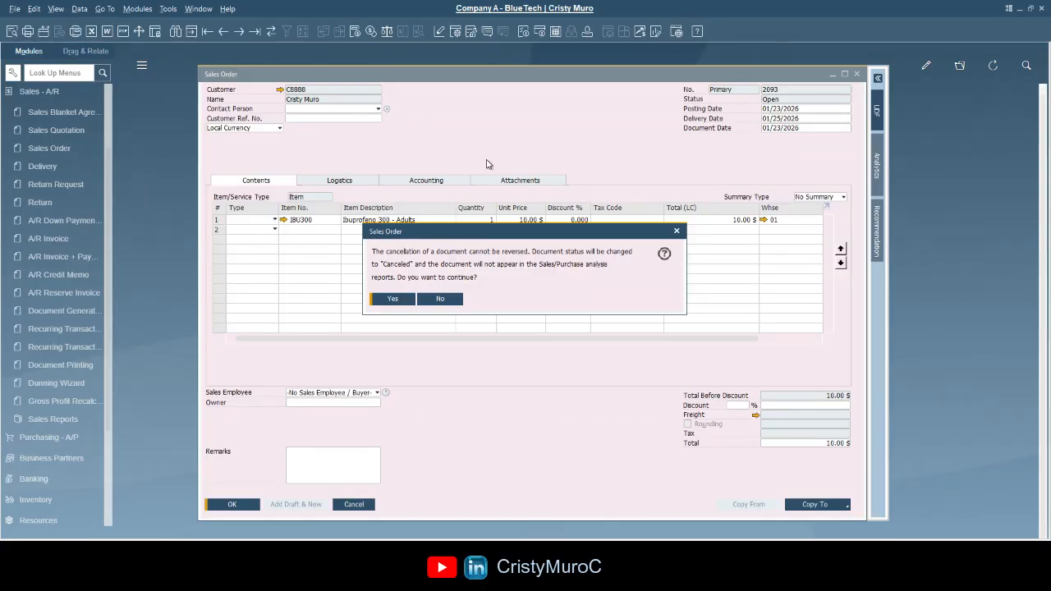
pyautogui.click(394, 299)
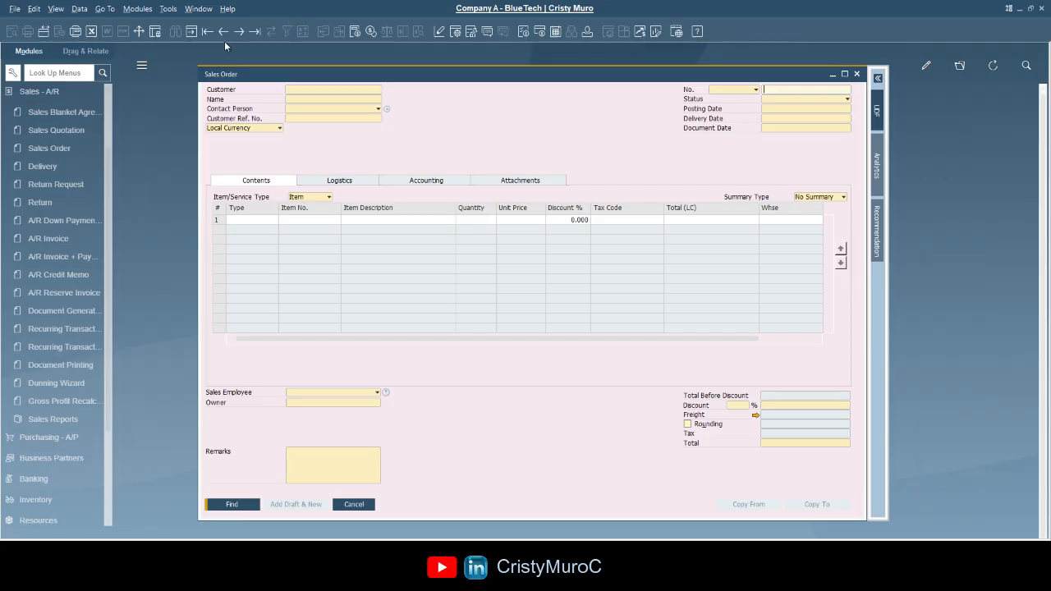
pyautogui.click(223, 32)
pyautogui.click(223, 32)
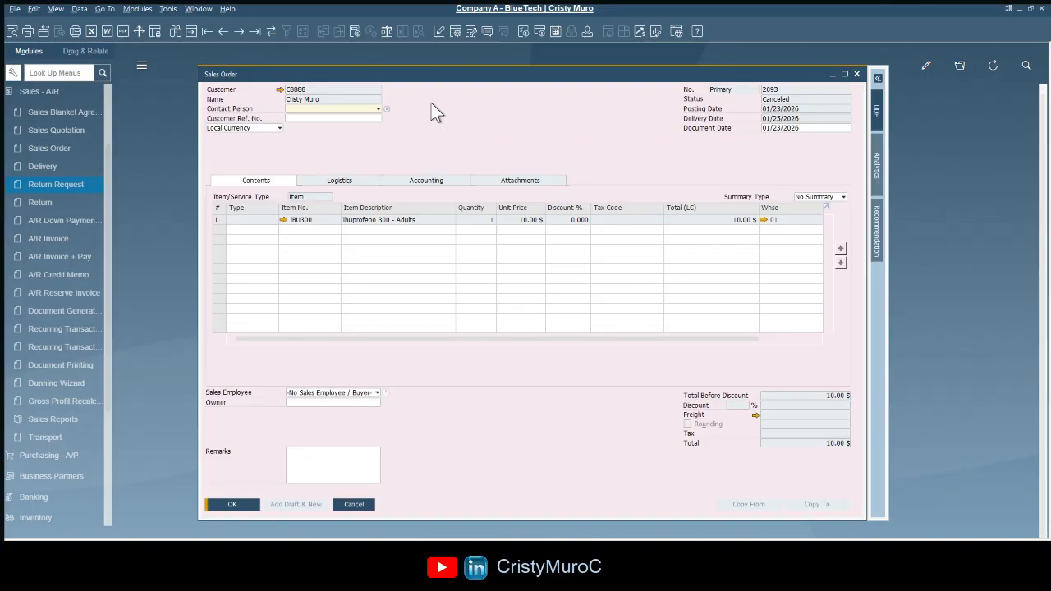
pyautogui.click(175, 33)
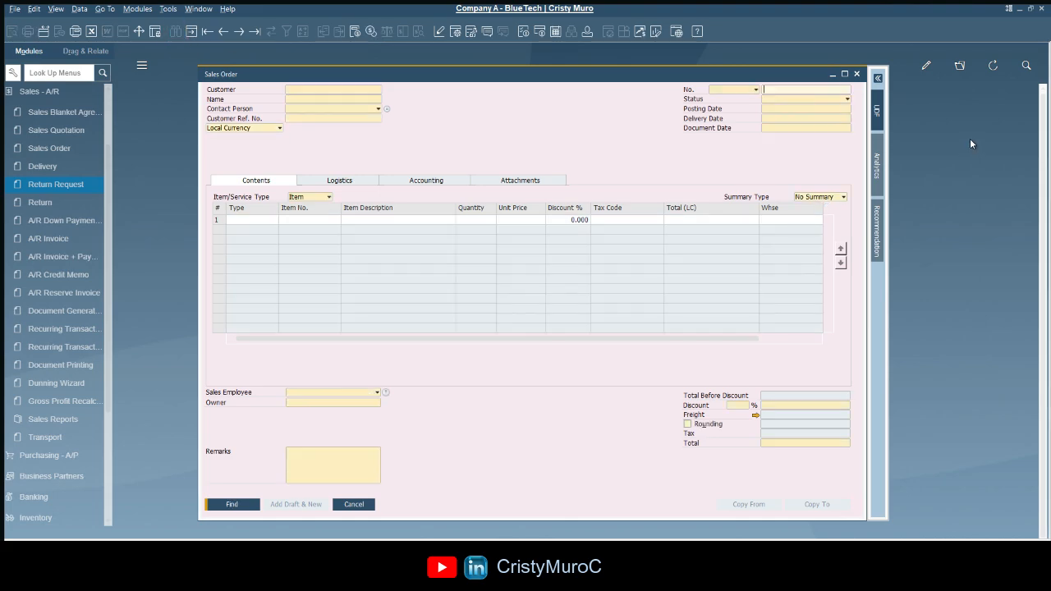
# Look up the open sales order by its document number, close its IBU300 item row, and update the order.
pyautogui.write('2091')
pyautogui.click(238, 507)
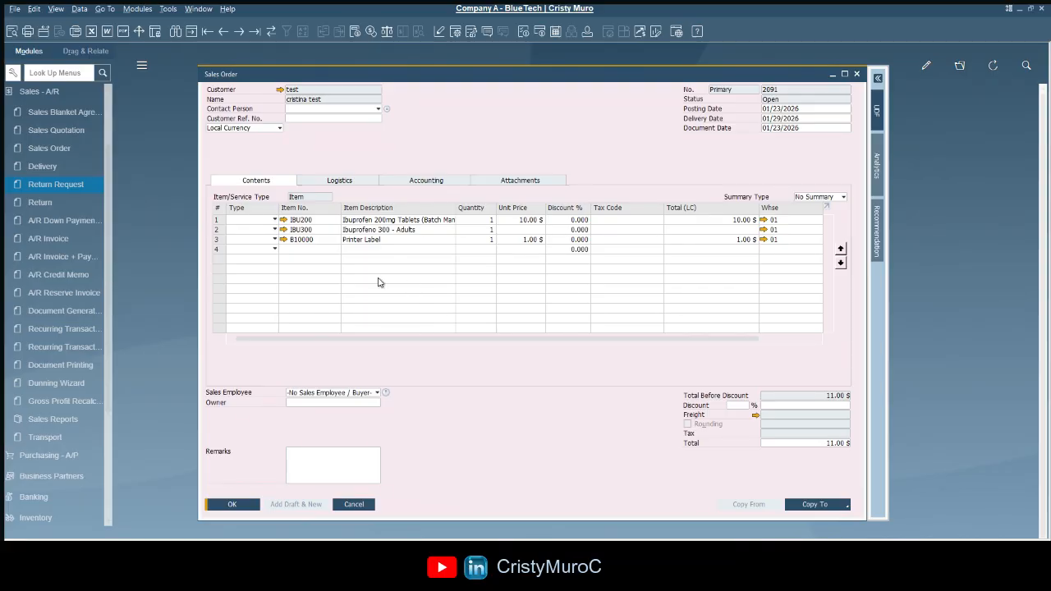
pyautogui.rightClick(322, 233)
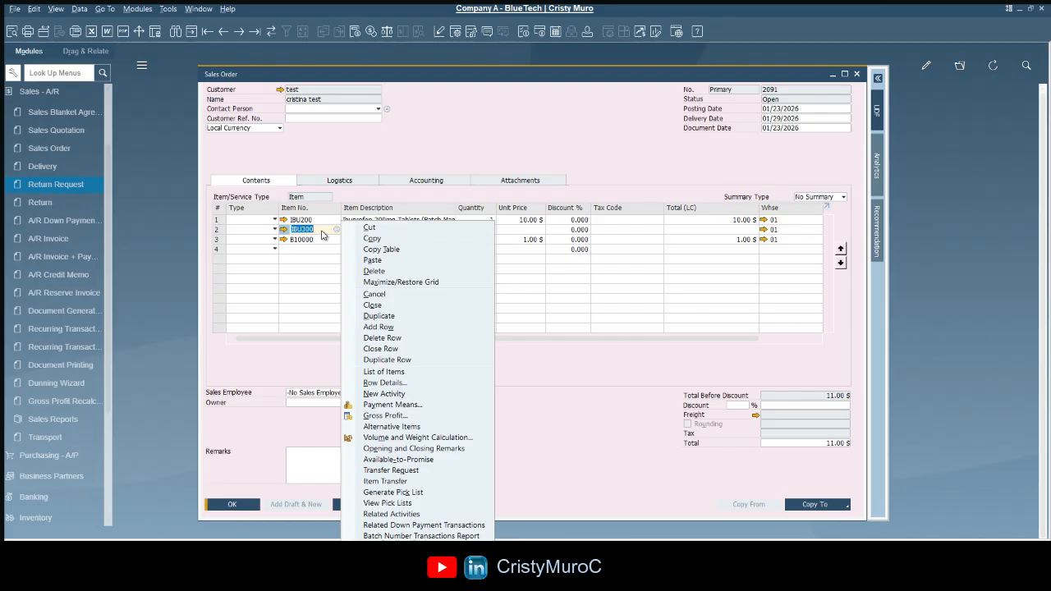
pyautogui.click(397, 348)
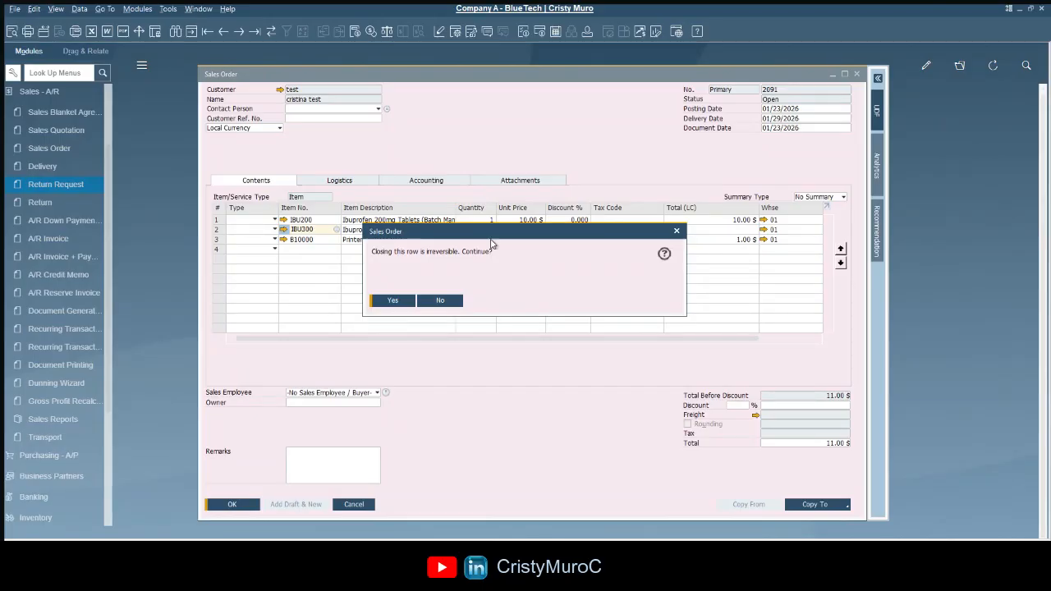
pyautogui.click(393, 299)
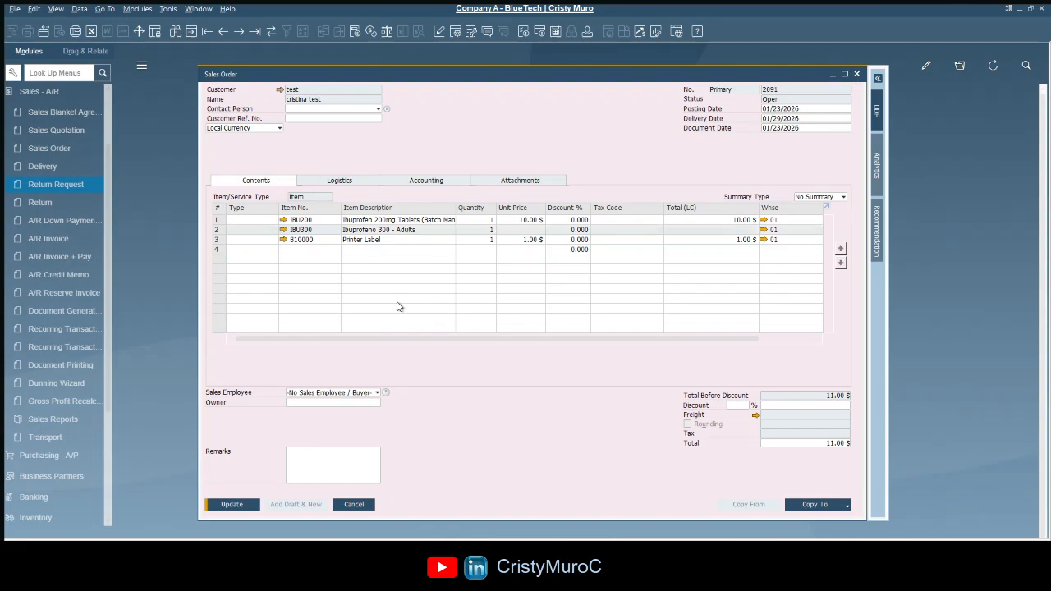
pyautogui.click(241, 509)
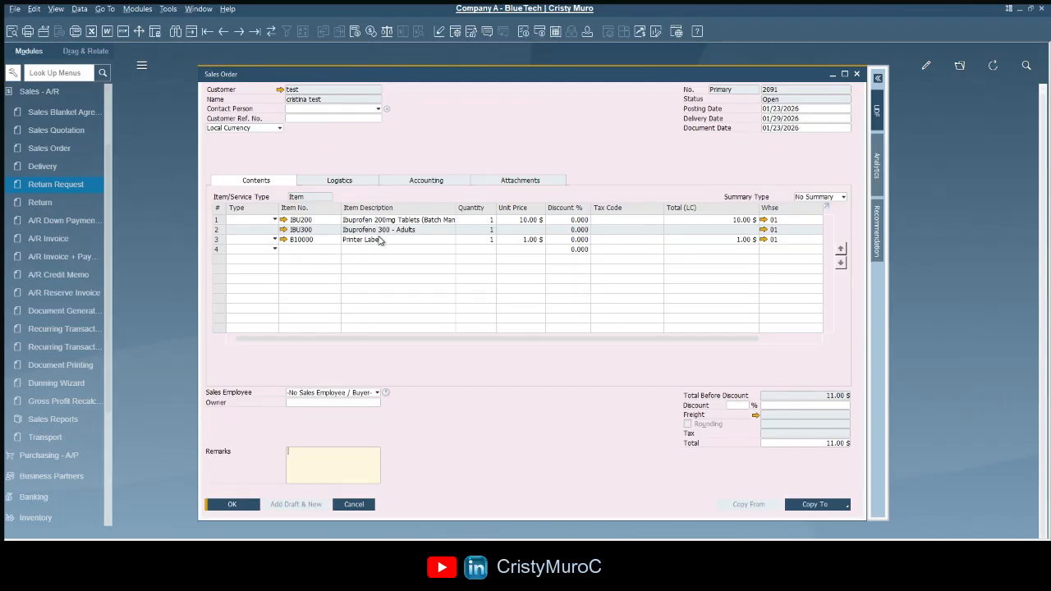
# Check whether the closed IBU300 row's quantity, unit price and discount can be edited, and inspect the open IBU200 row's options.
pyautogui.click(486, 232)
pyautogui.click(526, 230)
pyautogui.click(565, 232)
pyautogui.rightClick(338, 220)
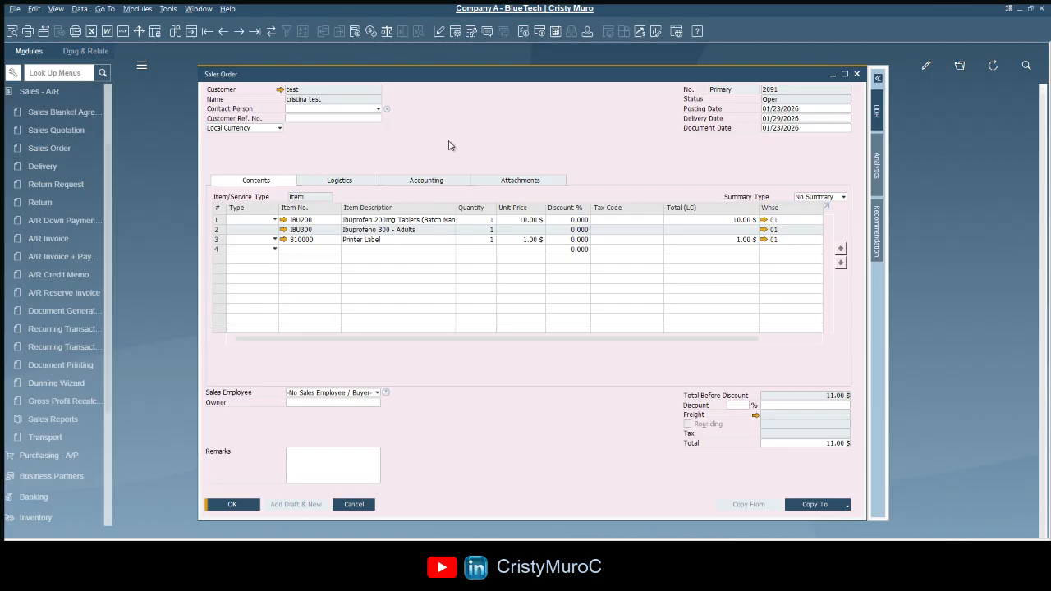
# Find the canceled sales order by its document number and review which actions are available for it.
pyautogui.hotkey('ctrl', 'f')
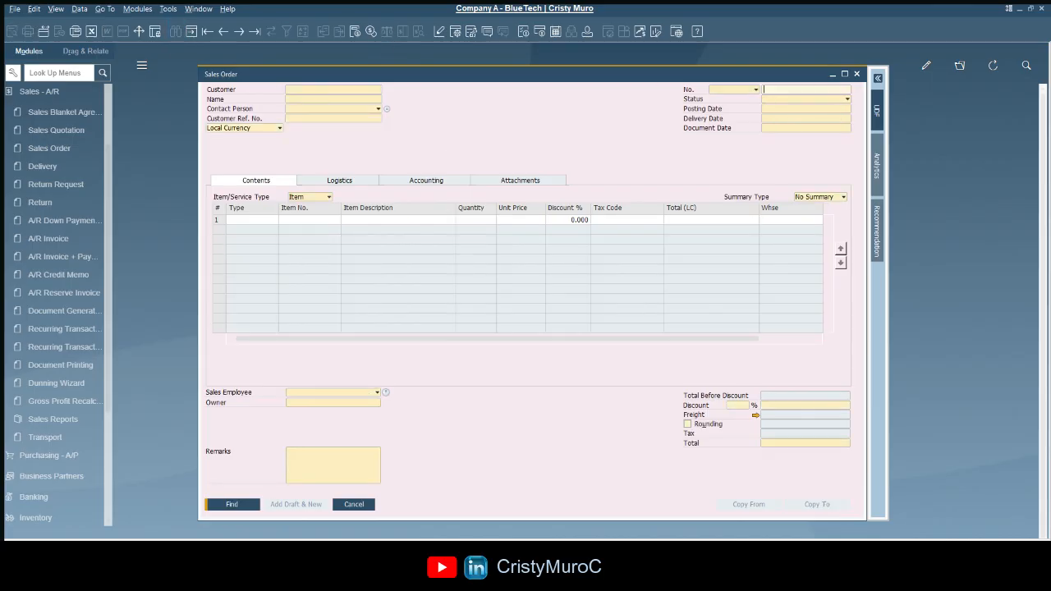
pyautogui.write('2093')
pyautogui.press('Return')
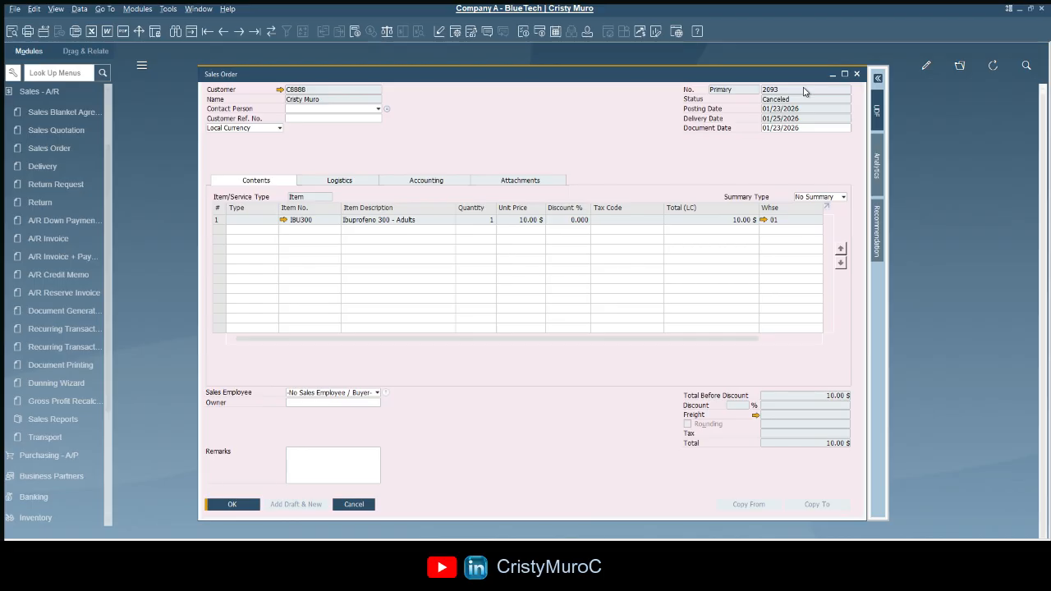
pyautogui.rightClick(552, 142)
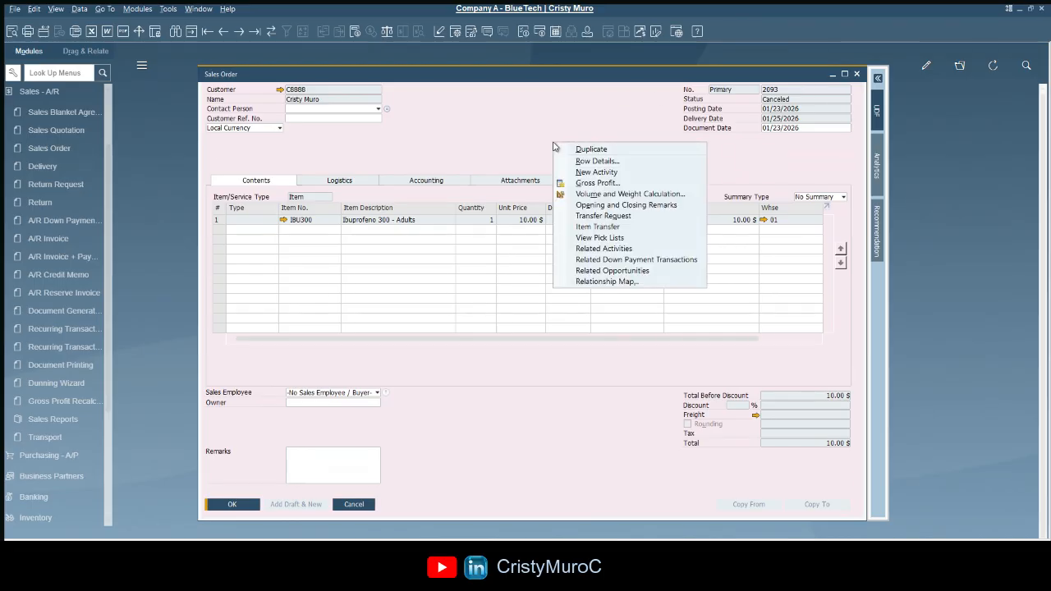
pyautogui.click(546, 133)
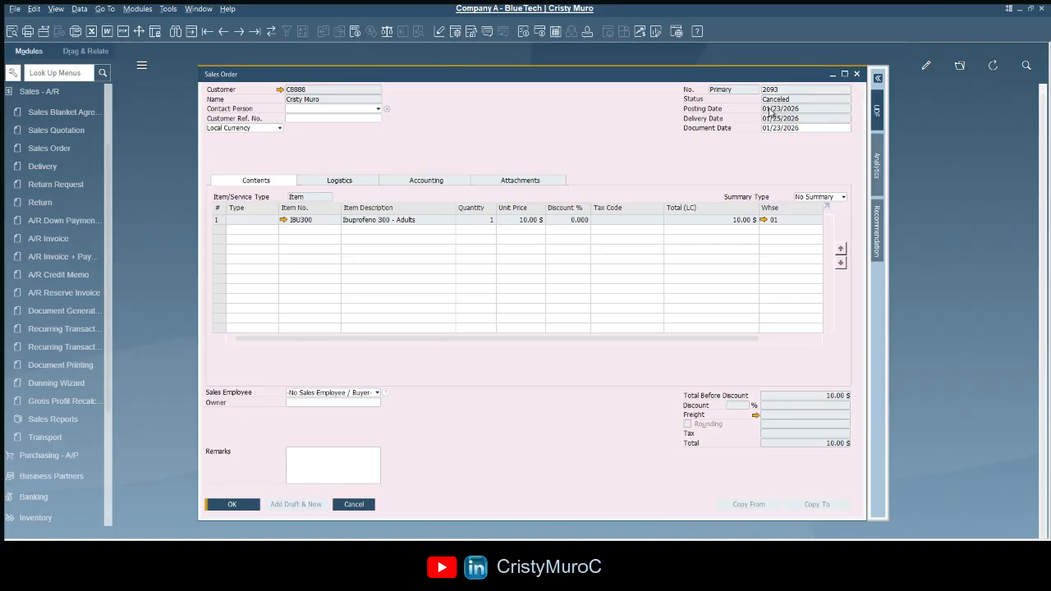
# Close the sales order, bring up the last A/R invoice record, and enlarge its window to show the full document.
pyautogui.click(856, 74)
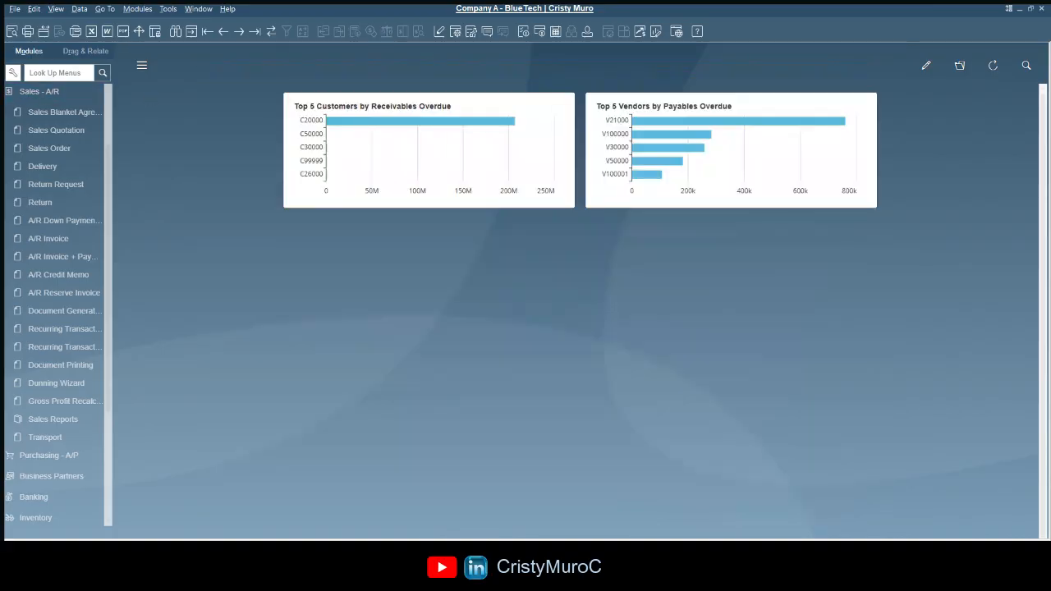
pyautogui.click(45, 91)
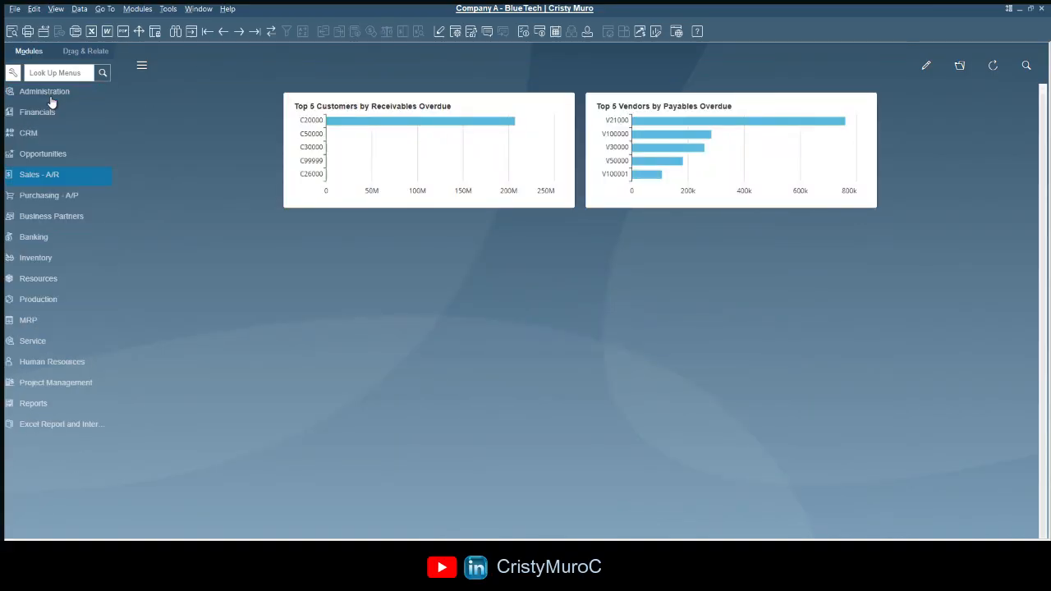
pyautogui.click(61, 175)
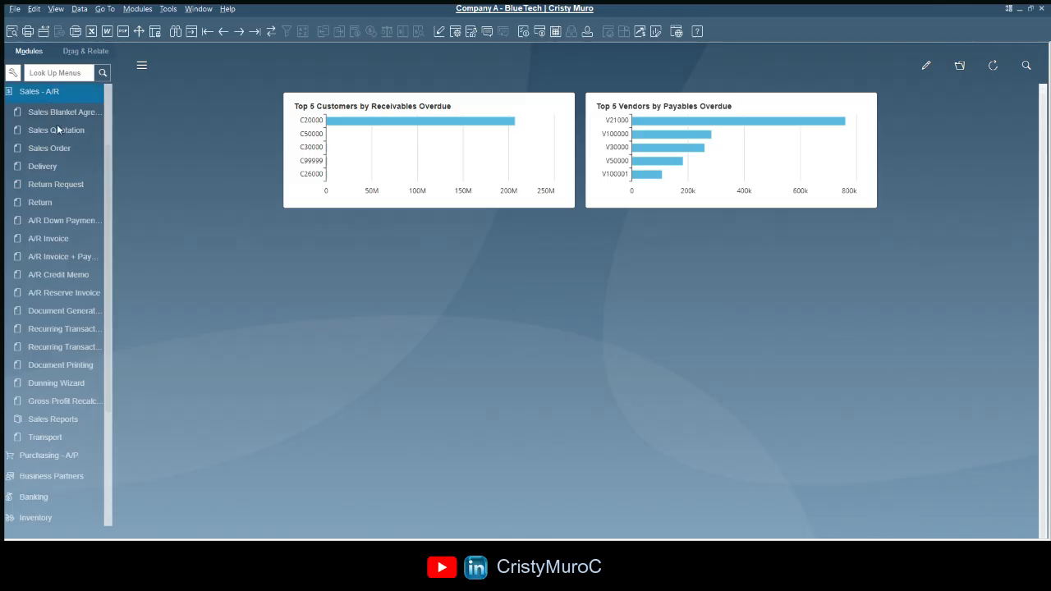
pyautogui.click(49, 166)
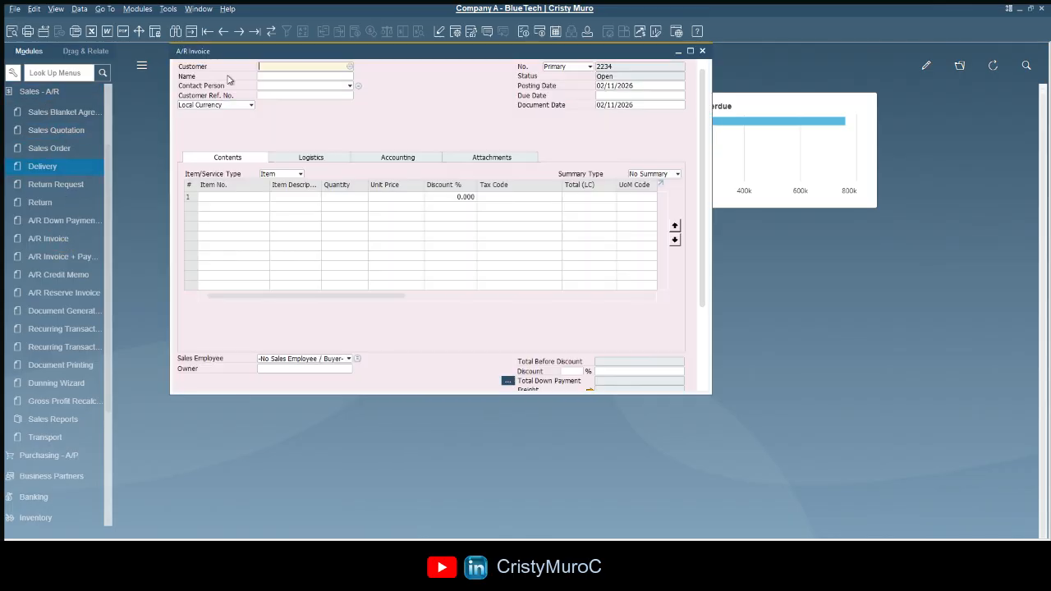
pyautogui.click(252, 37)
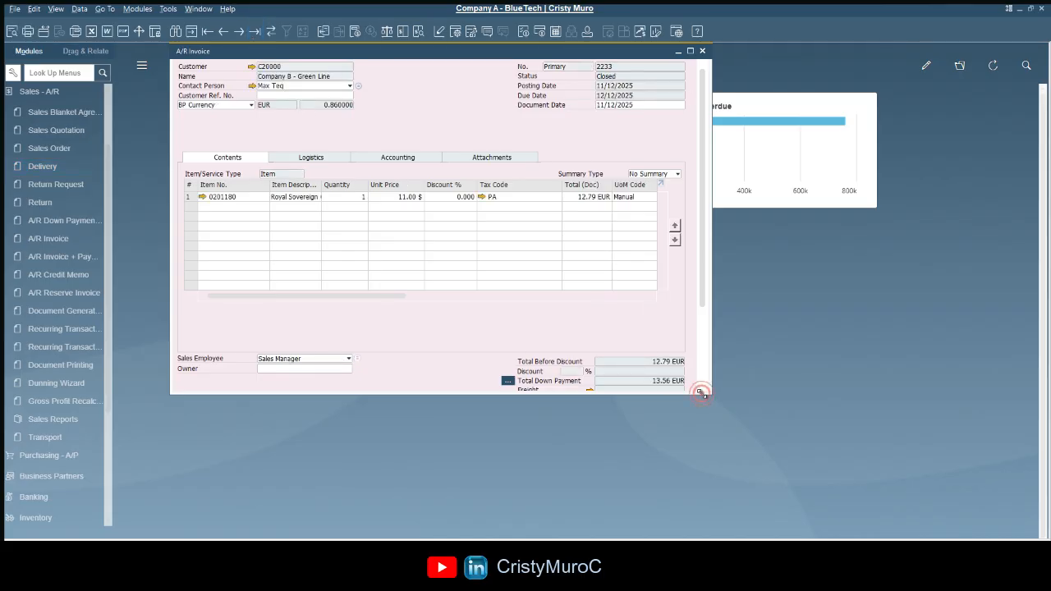
pyautogui.moveTo(711, 393); pyautogui.dragTo(706, 481)
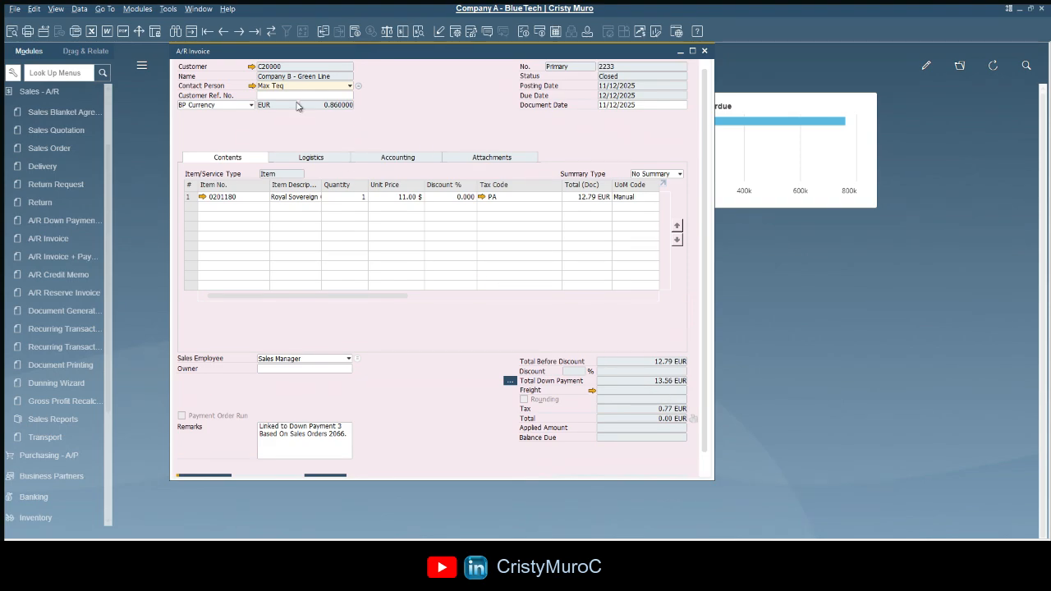
# Go back one record to the open Opening balances A/R invoice.
pyautogui.click(223, 33)
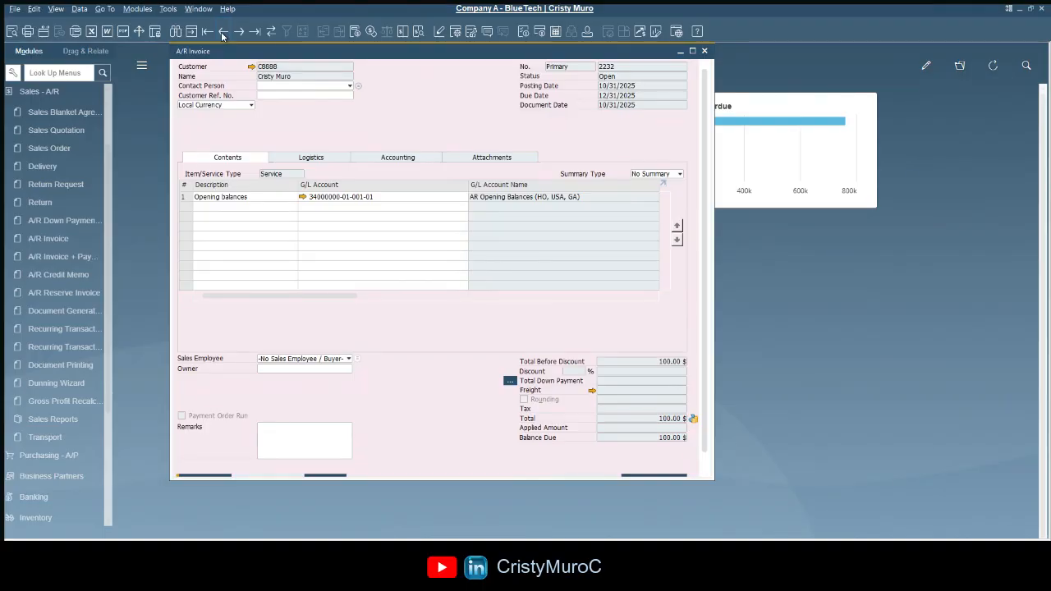
pyautogui.click(420, 116)
pyautogui.click(419, 97)
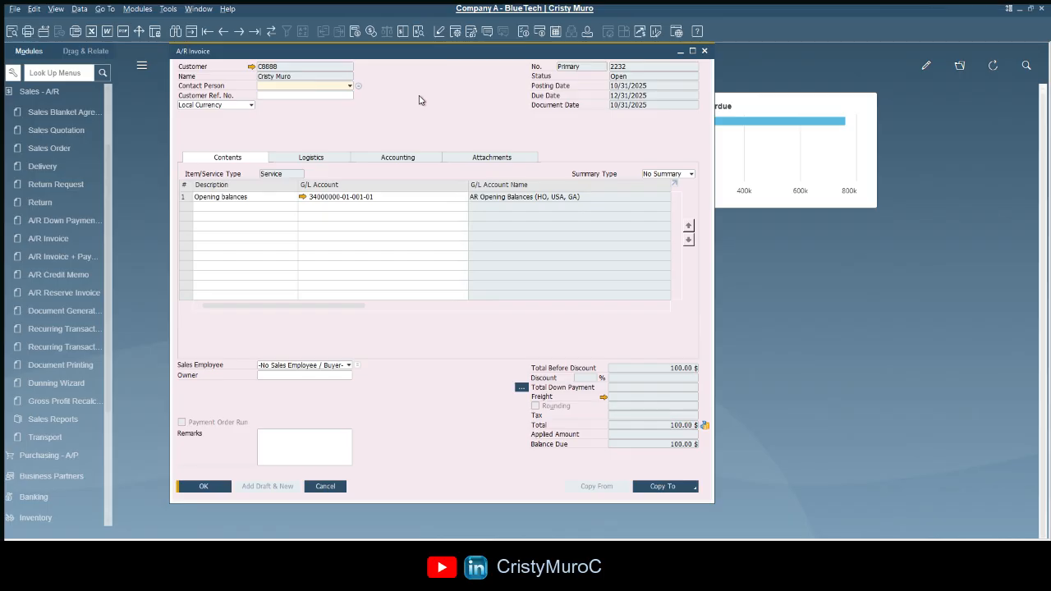
pyautogui.rightClick(419, 100)
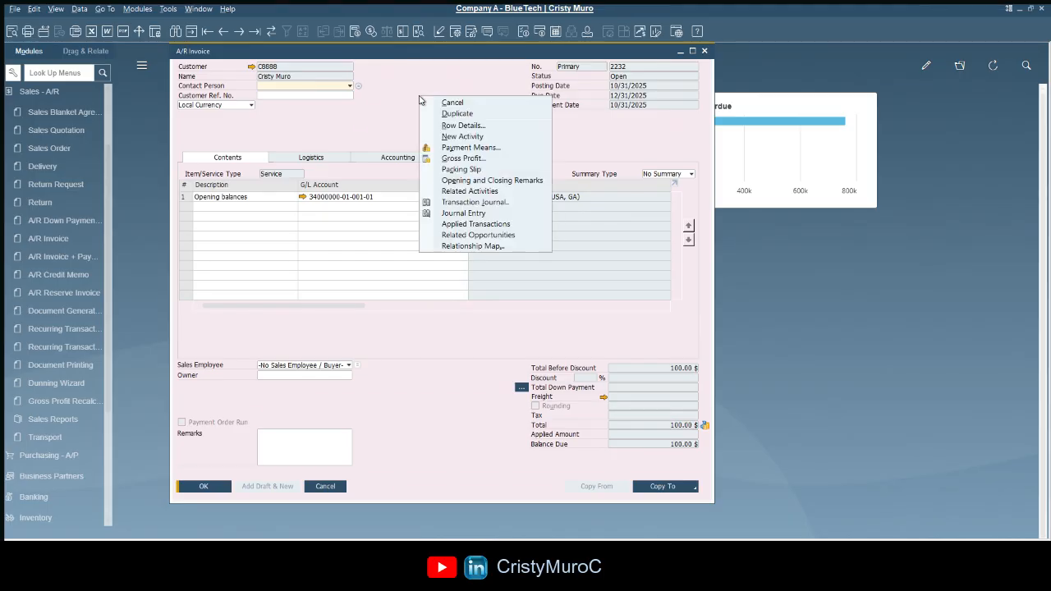
pyautogui.click(491, 105)
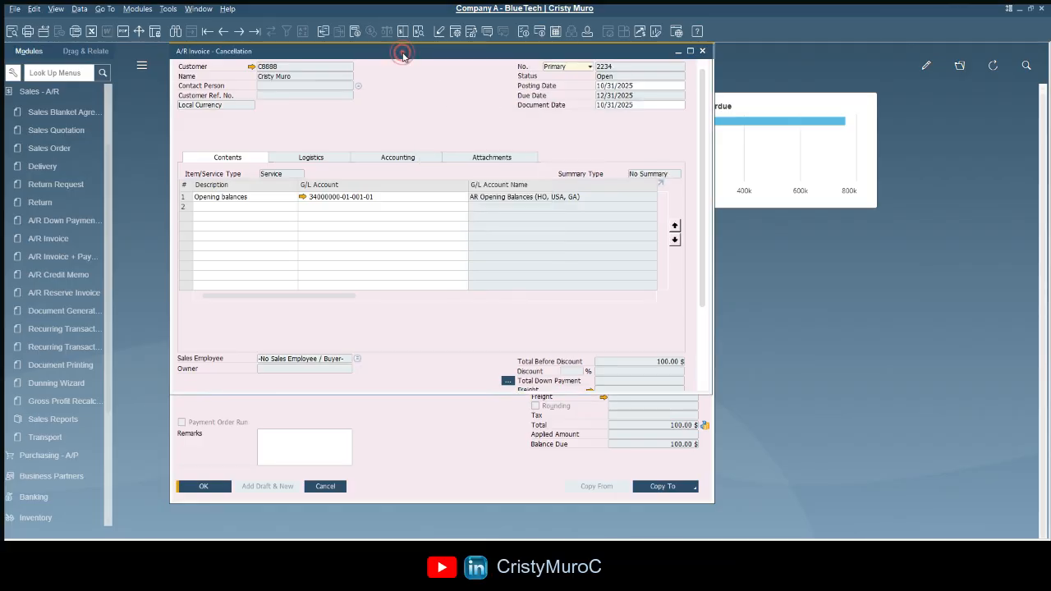
pyautogui.moveTo(402, 54); pyautogui.dragTo(578, 75)
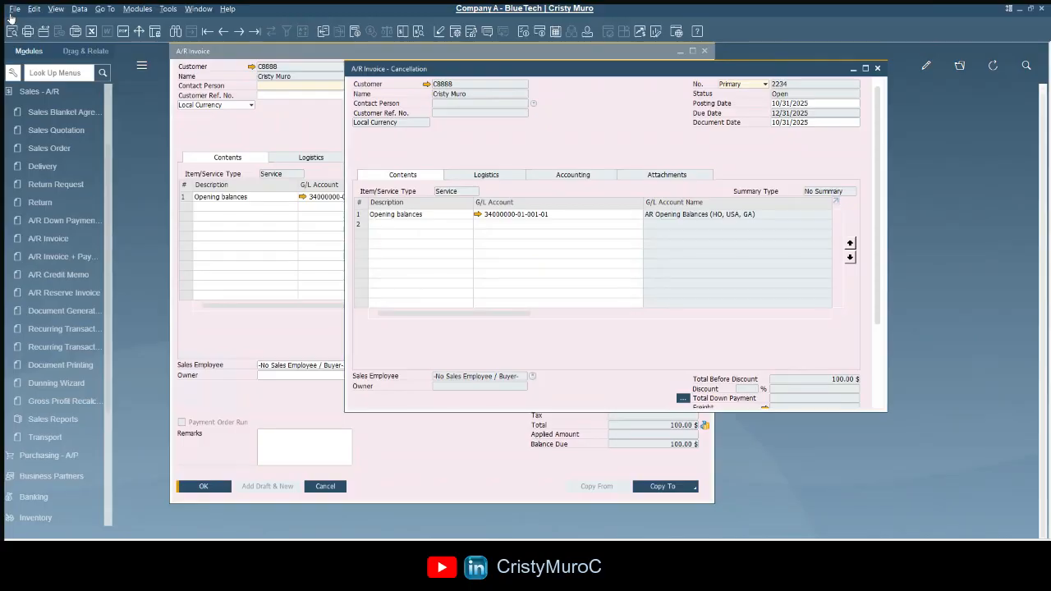
pyautogui.moveTo(615, 68); pyautogui.dragTo(617, 89)
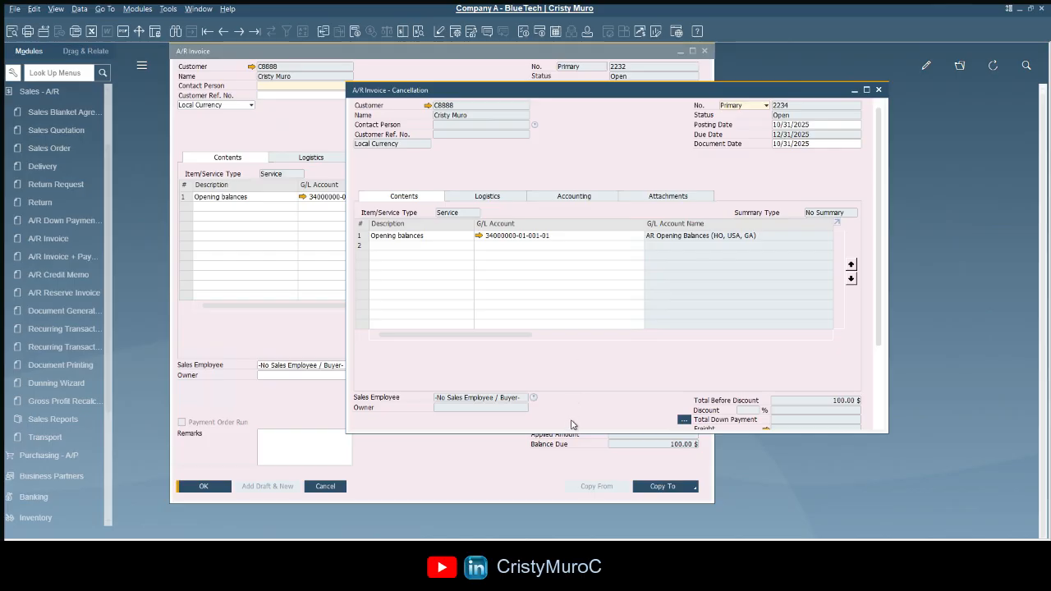
pyautogui.click(878, 90)
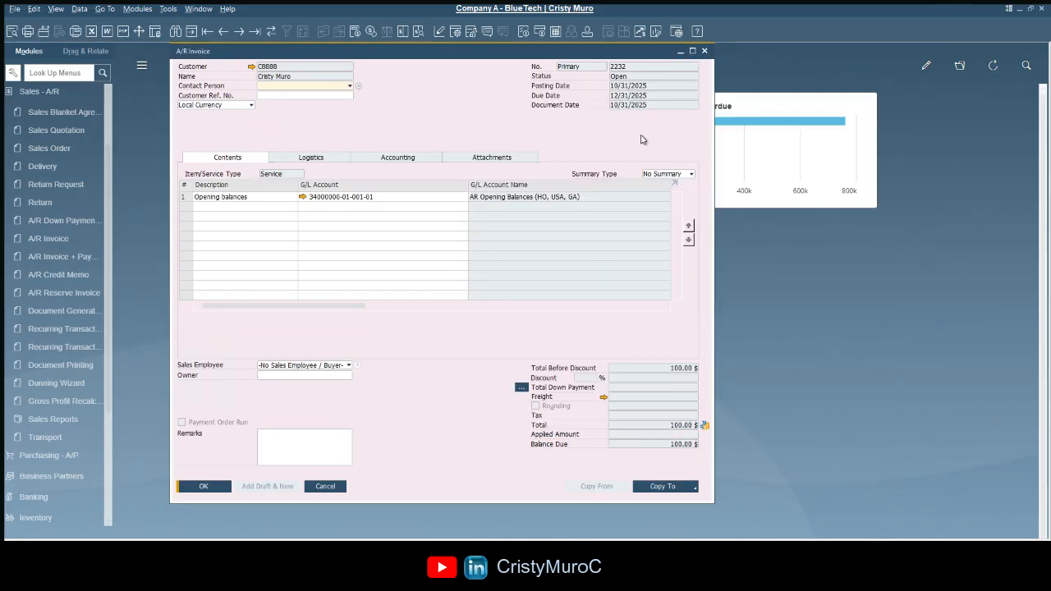
# Cancel the open A/R invoice by generating its cancellation document and adding it with the original dates, accepting the later posting date warning.
pyautogui.rightClick(424, 128)
pyautogui.click(422, 98)
pyautogui.rightClick(420, 96)
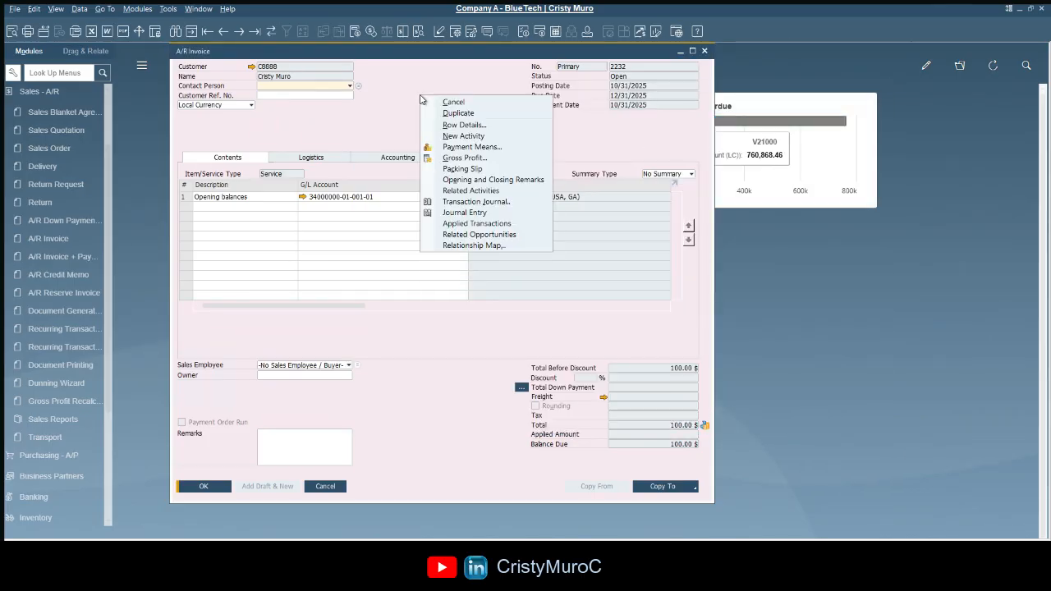
pyautogui.click(449, 105)
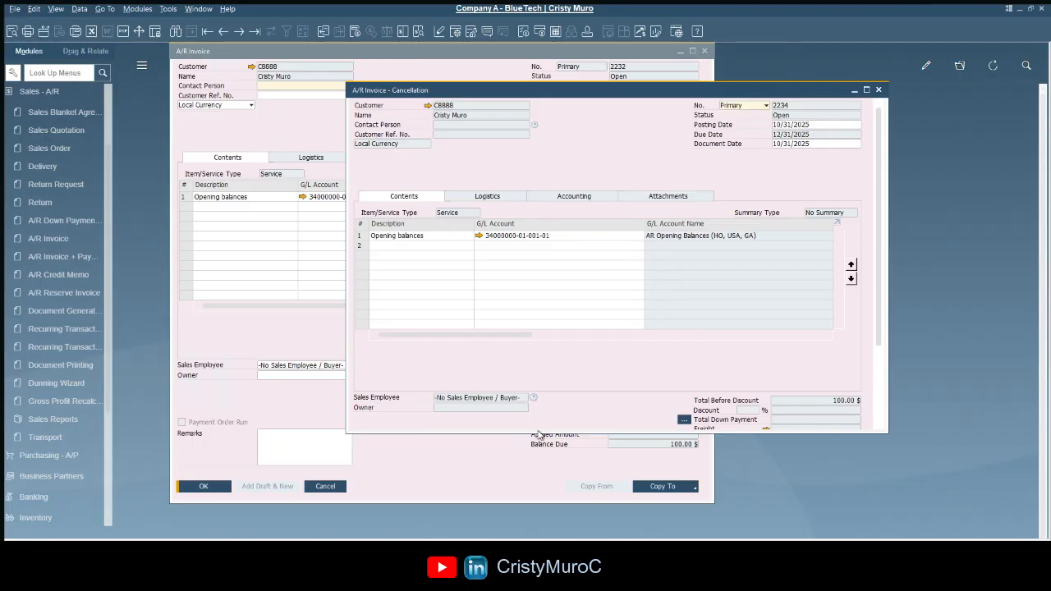
pyautogui.moveTo(561, 431); pyautogui.dragTo(575, 536)
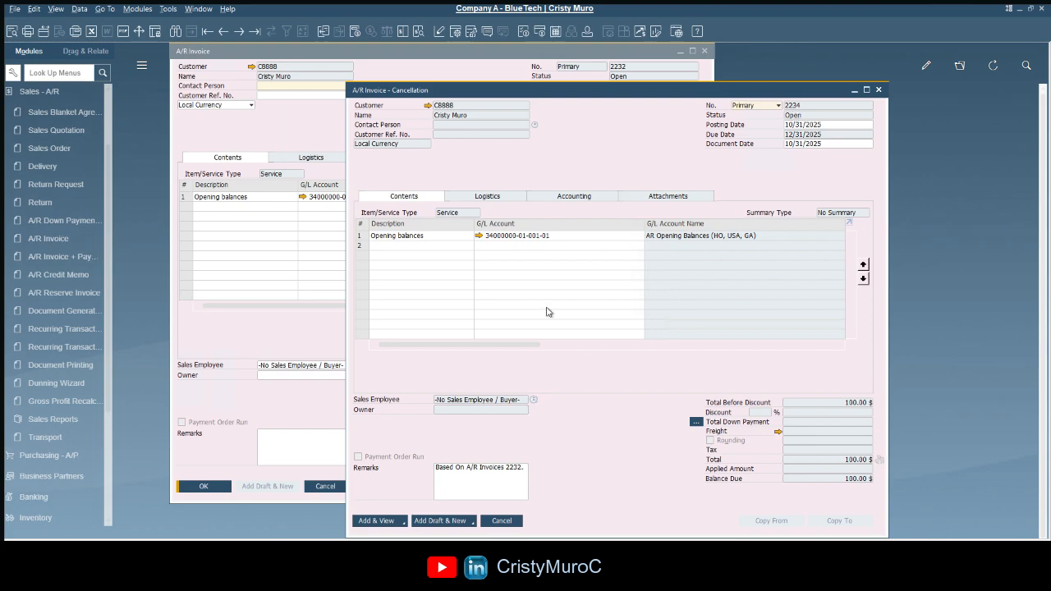
pyautogui.click(383, 526)
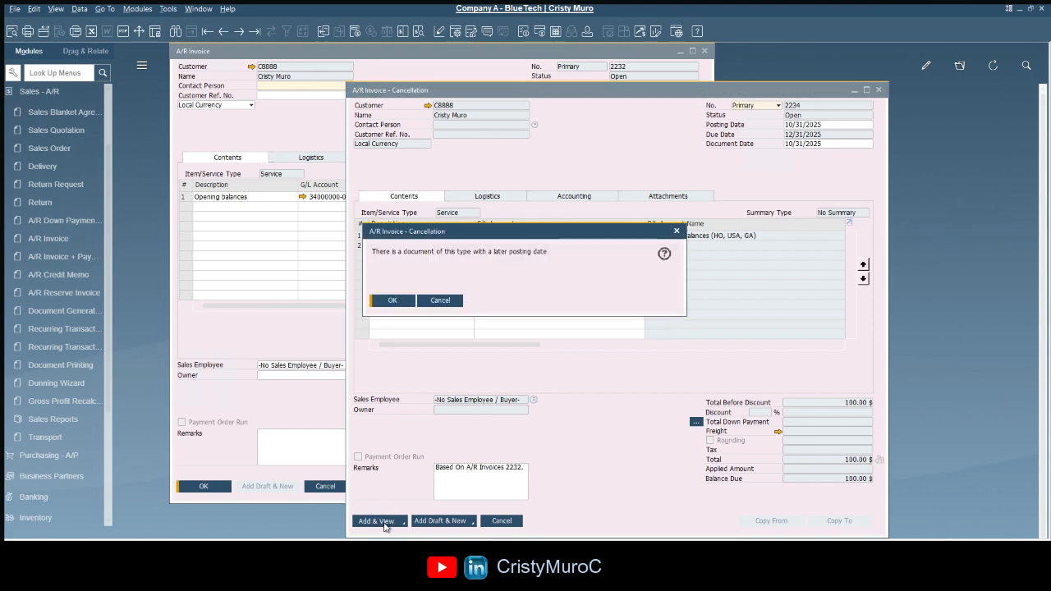
pyautogui.click(401, 300)
pyautogui.click(406, 304)
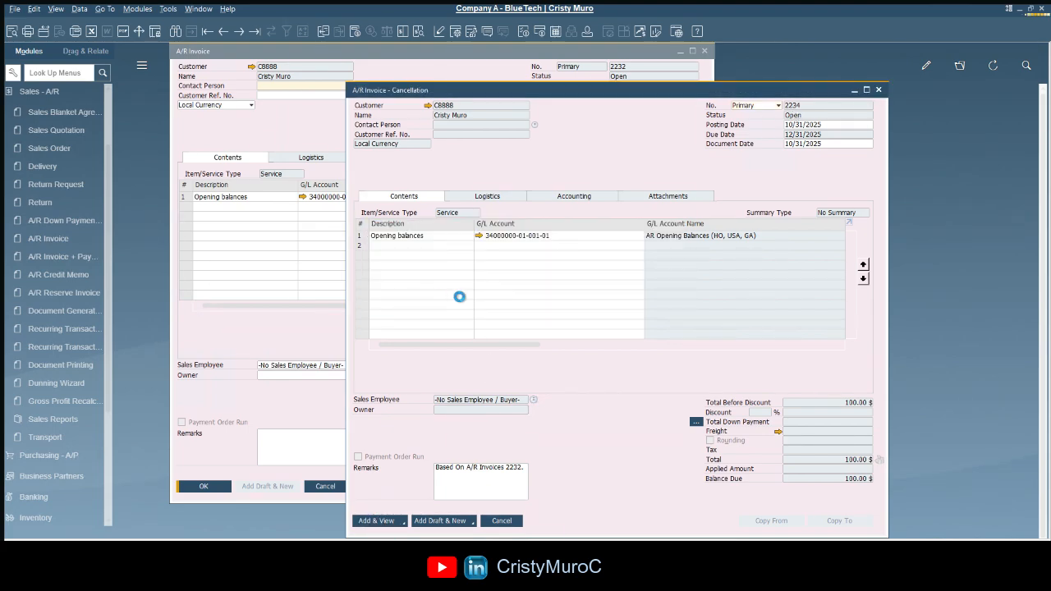
# Place the cancellation document beside the original A/R invoice, refresh the invoice record, and compare the two documents' statuses.
pyautogui.click(450, 90)
pyautogui.moveTo(464, 98); pyautogui.dragTo(563, 103)
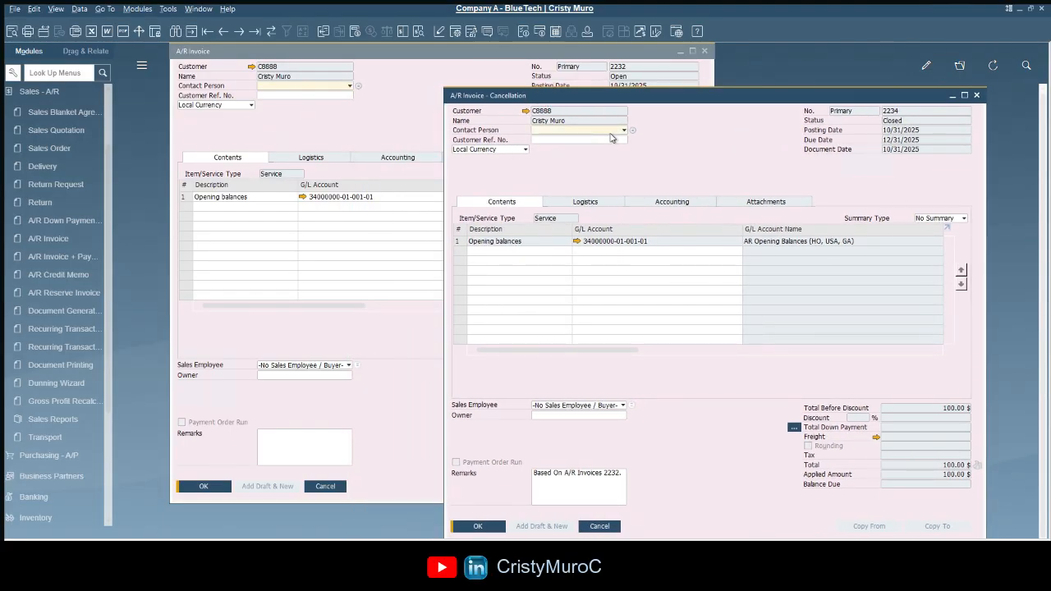
pyautogui.click(392, 106)
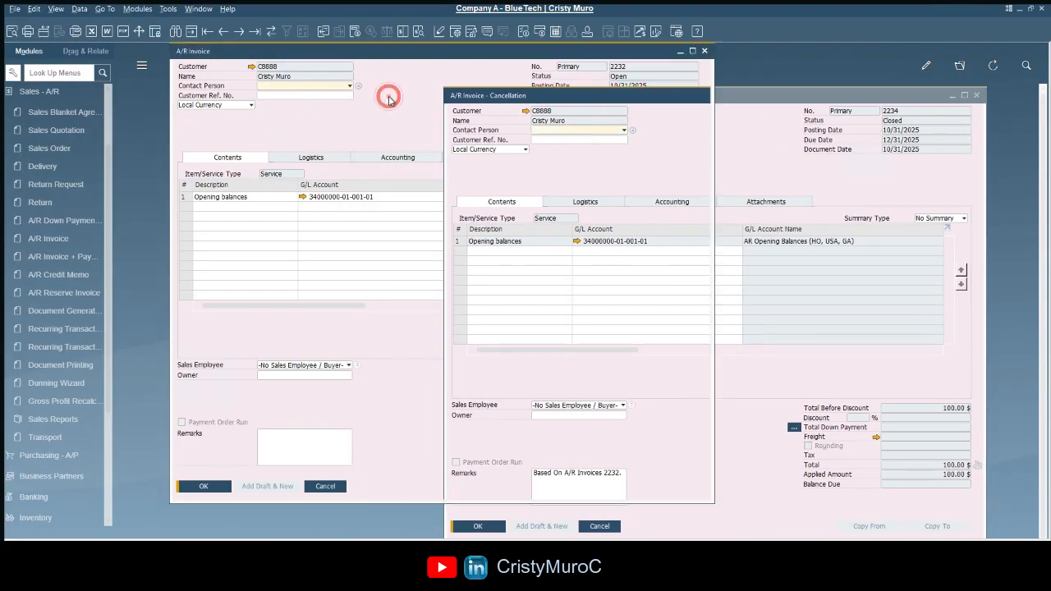
pyautogui.click(271, 31)
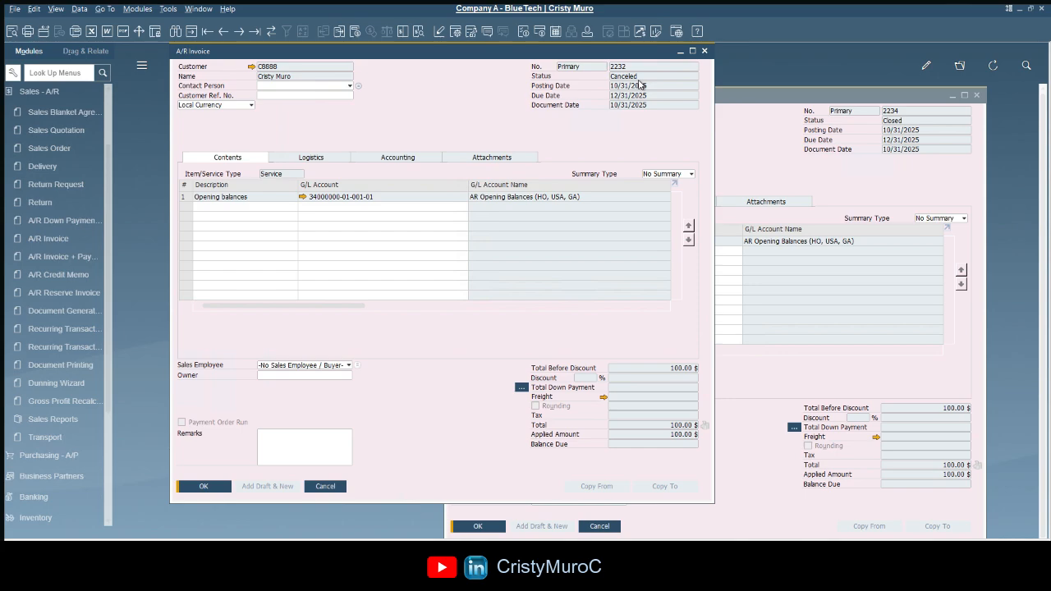
pyautogui.click(767, 148)
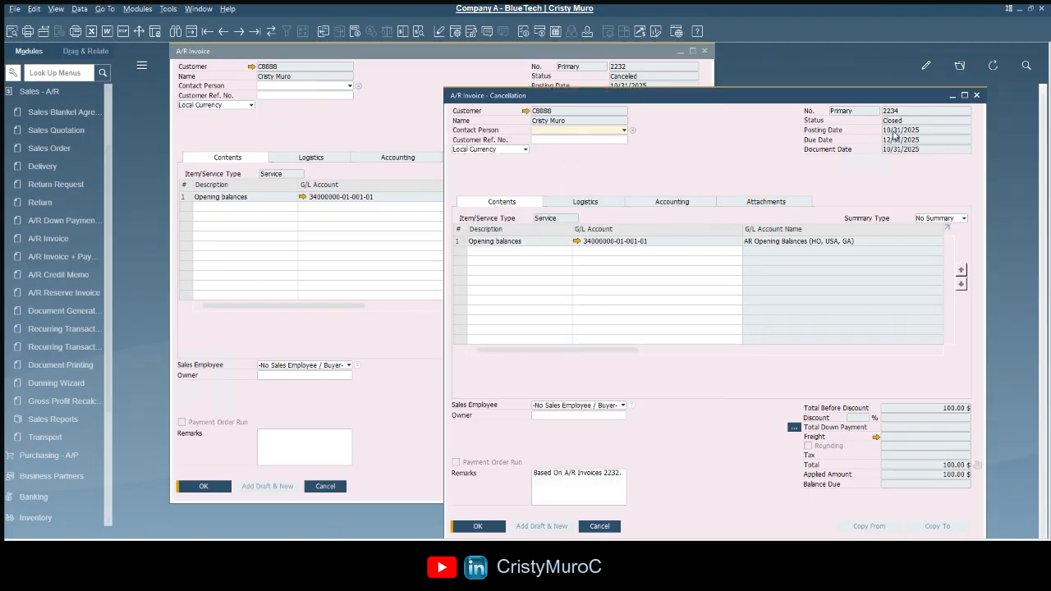
pyautogui.click(486, 72)
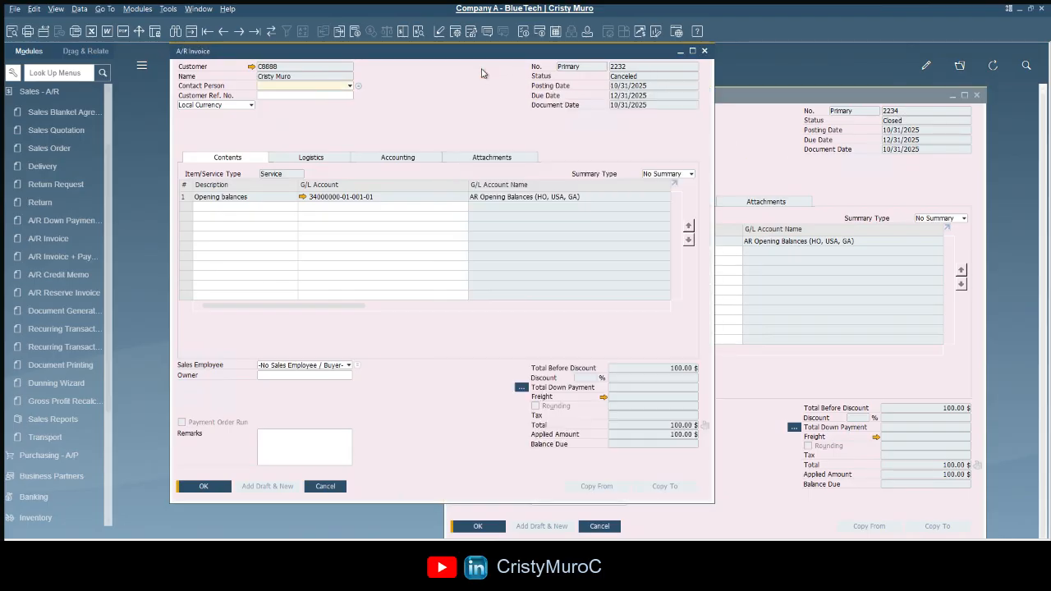